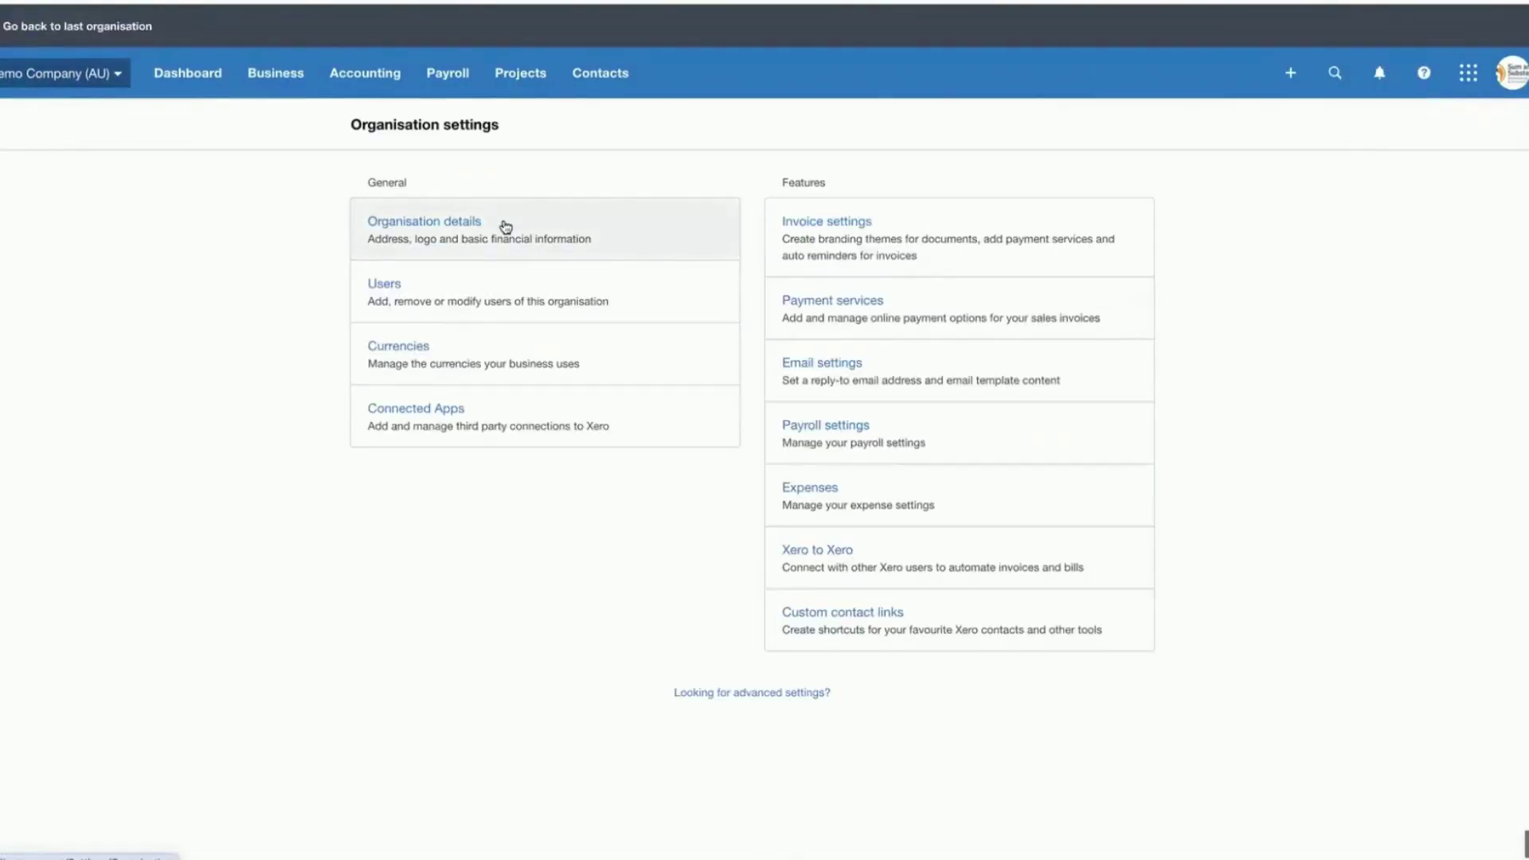
- Review the organisation details form: company name, ABN, contact addresses and telephone
{"action": "left_click", "coordinate": [503, 224]}
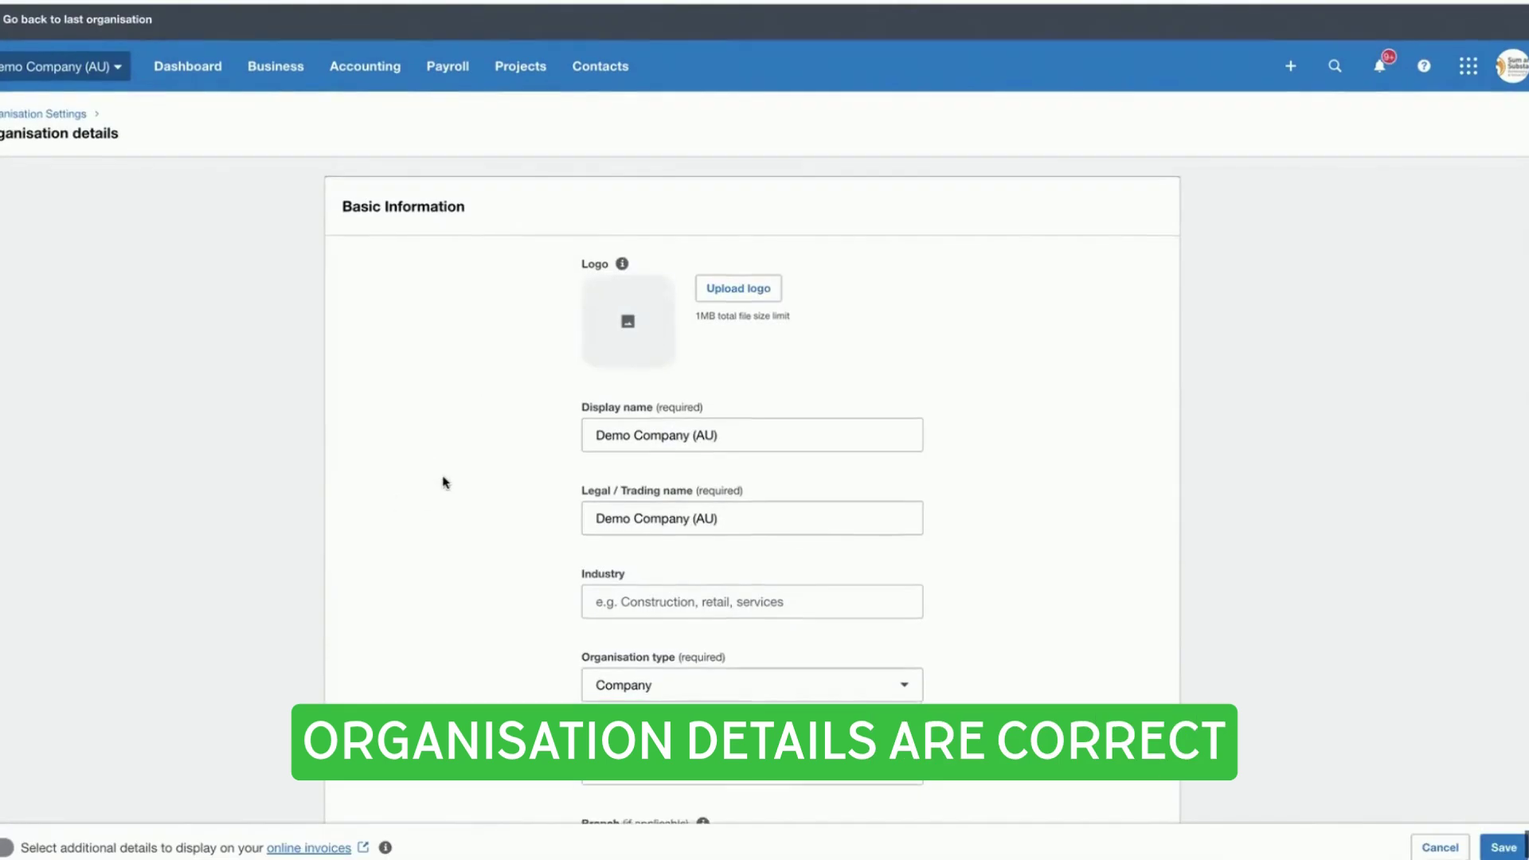
{"action": "scroll", "coordinate": [451, 484], "scroll_direction": "down", "scroll_amount": 2}
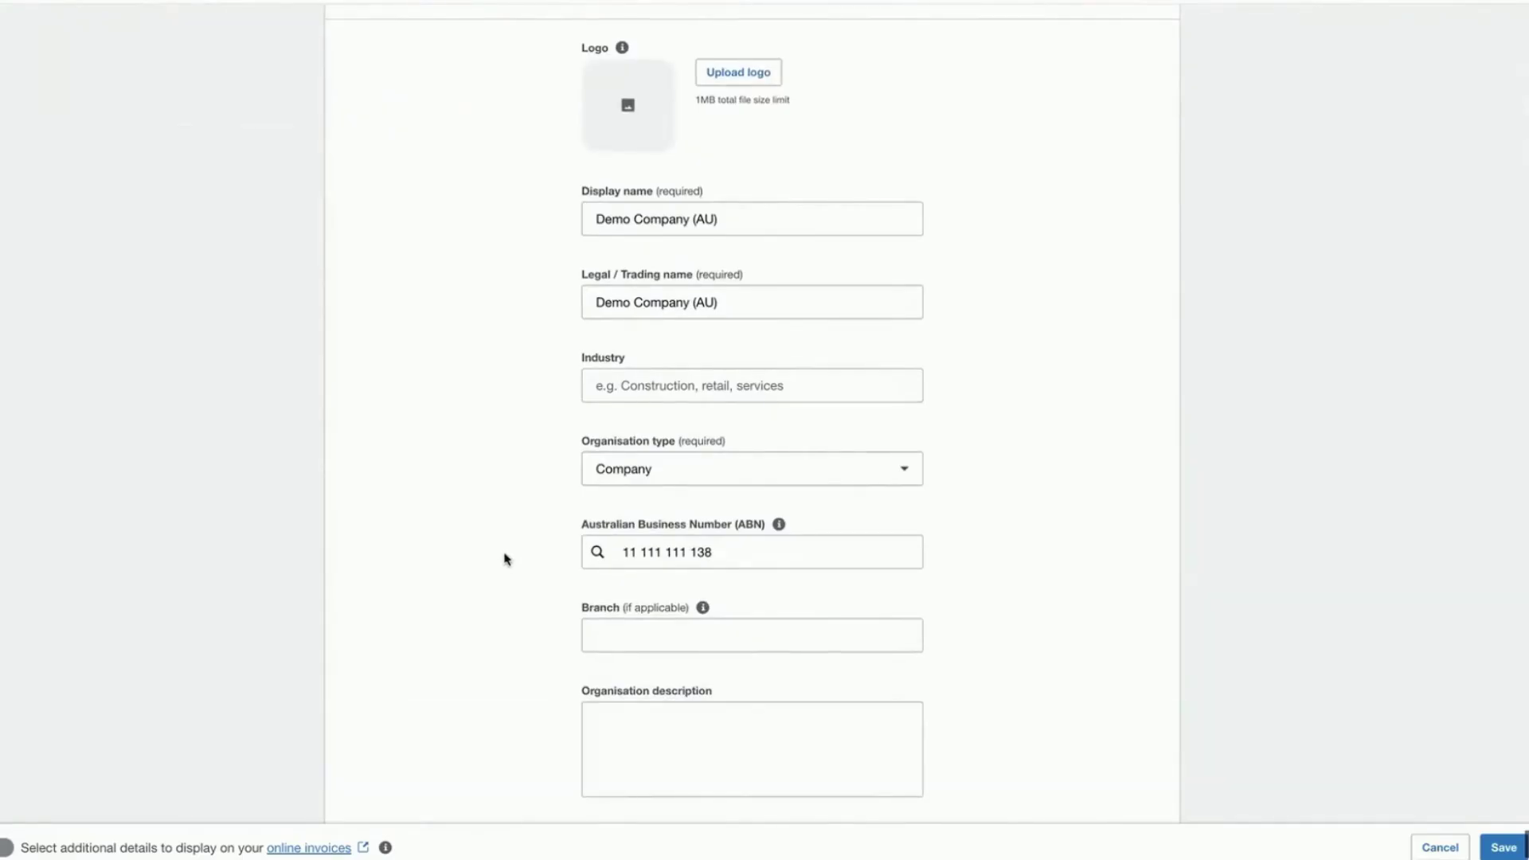
{"action": "scroll", "coordinate": [763, 322], "scroll_direction": "down", "scroll_amount": 1}
{"action": "scroll", "coordinate": [532, 473], "scroll_direction": "down", "scroll_amount": 2}
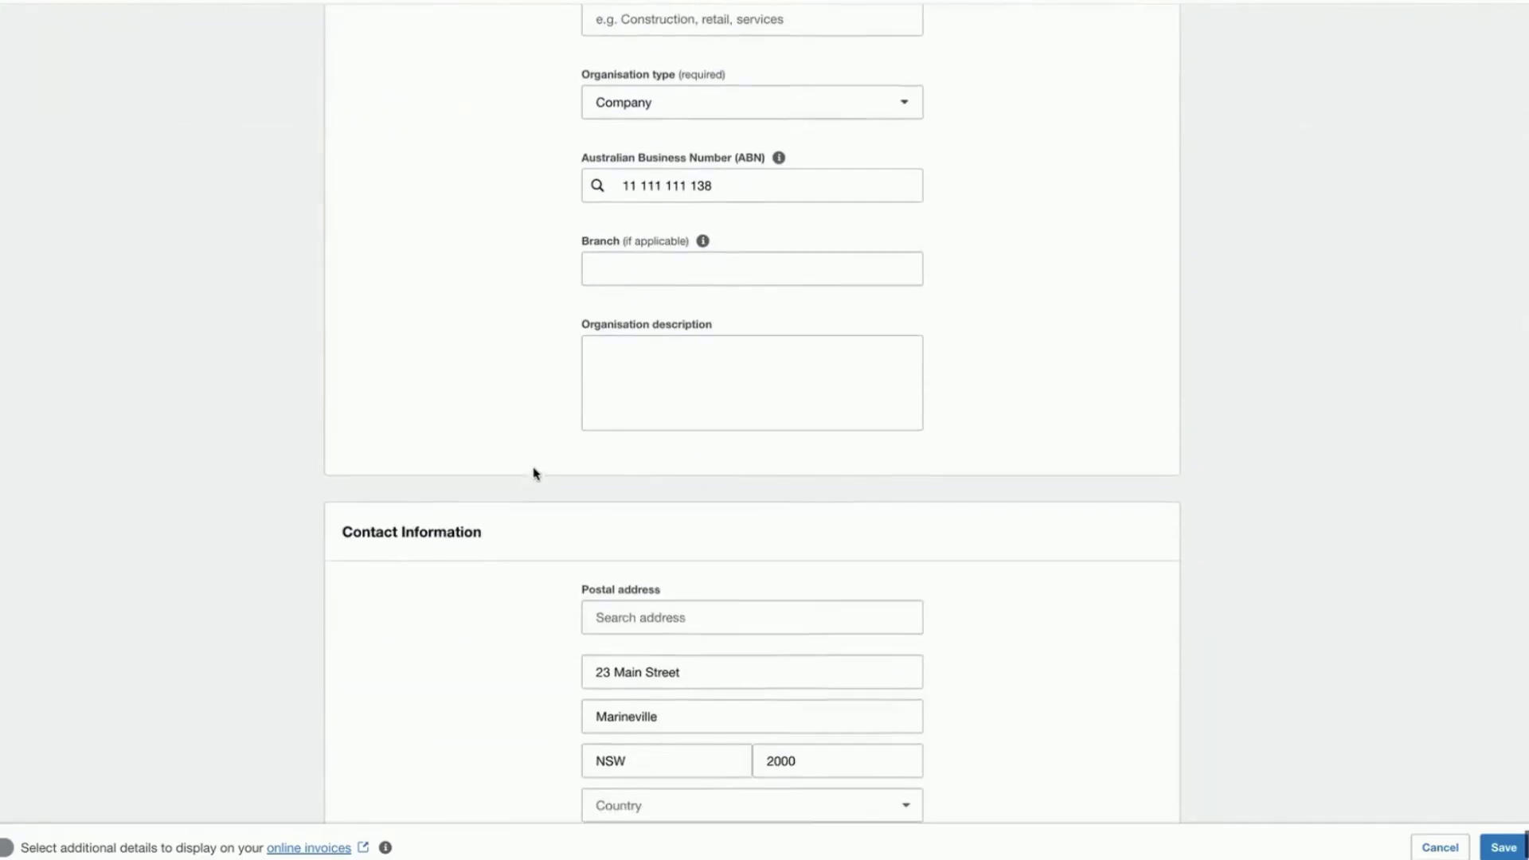
{"action": "scroll", "coordinate": [500, 438], "scroll_direction": "down", "scroll_amount": 2}
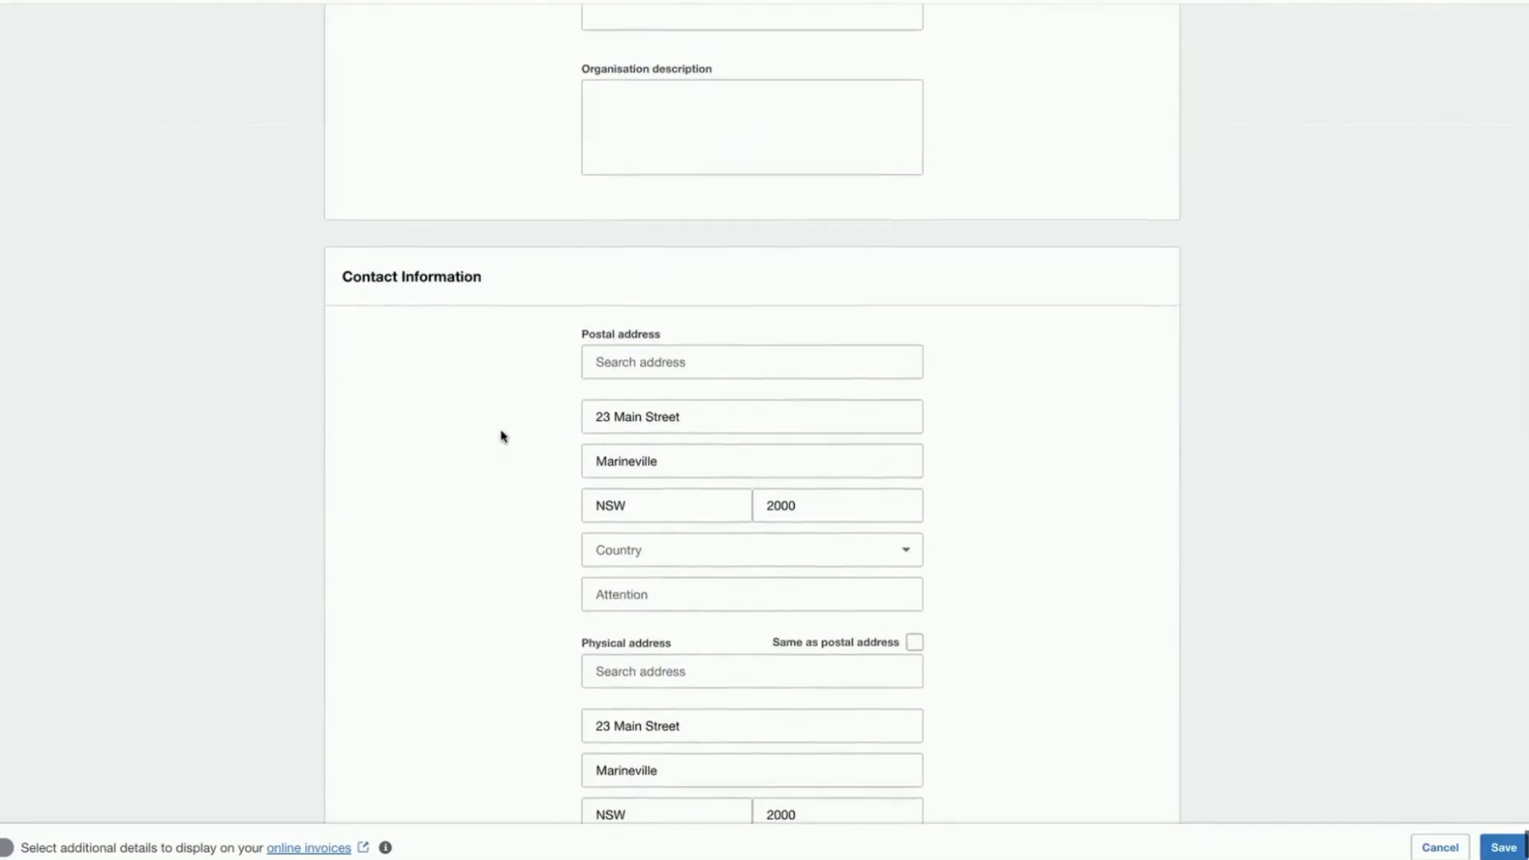
{"action": "scroll", "coordinate": [500, 438], "scroll_direction": "down", "scroll_amount": 2}
{"action": "scroll", "coordinate": [500, 437], "scroll_direction": "down", "scroll_amount": 3}
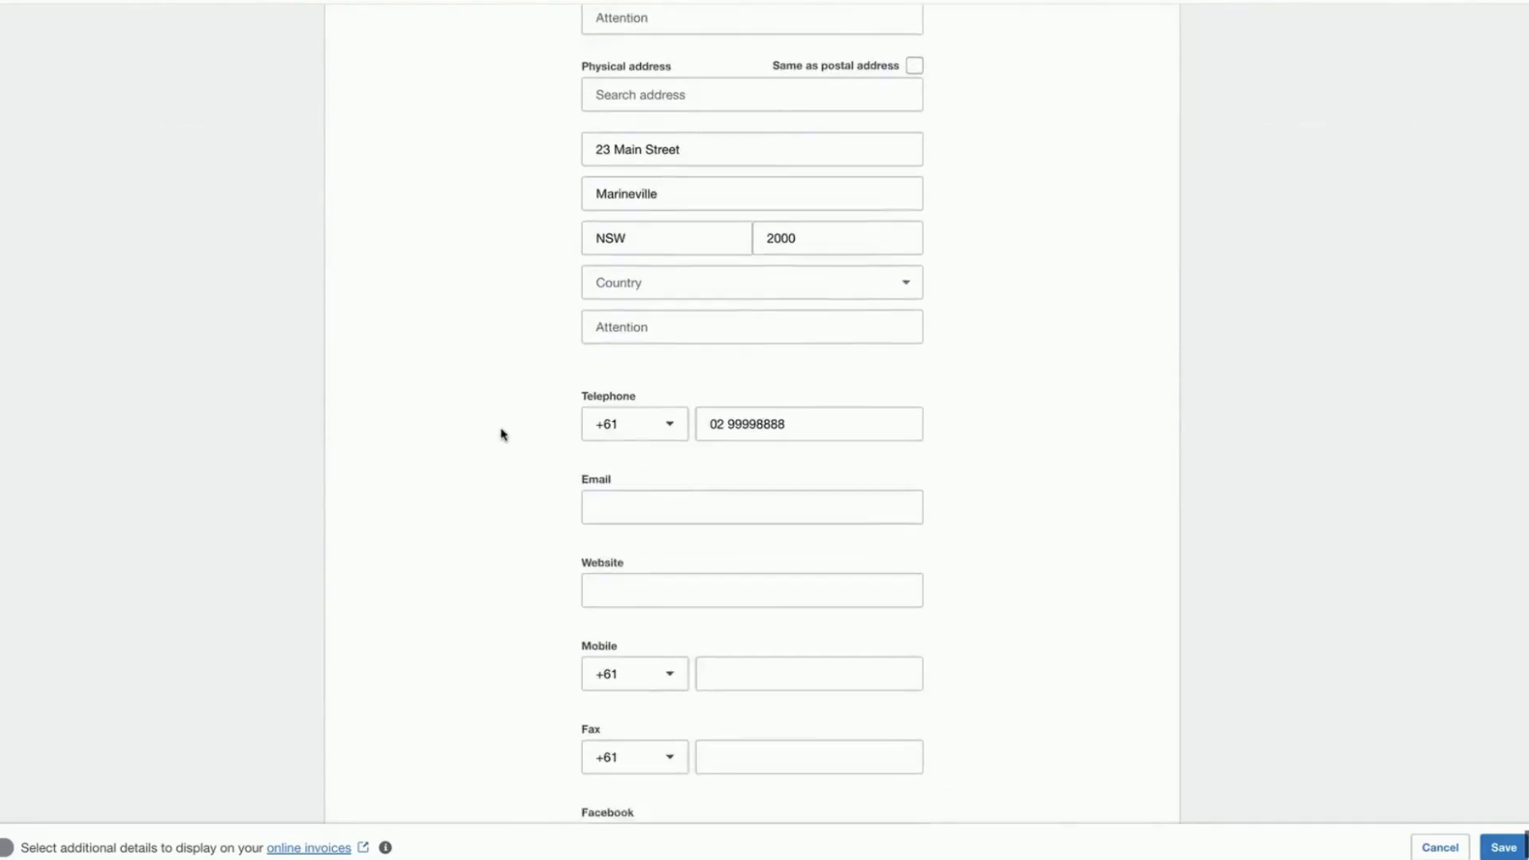
{"action": "scroll", "coordinate": [500, 437], "scroll_direction": "down", "scroll_amount": 4}
{"action": "scroll", "coordinate": [501, 437], "scroll_direction": "down", "scroll_amount": 2}
{"action": "scroll", "coordinate": [501, 435], "scroll_direction": "up", "scroll_amount": 5}
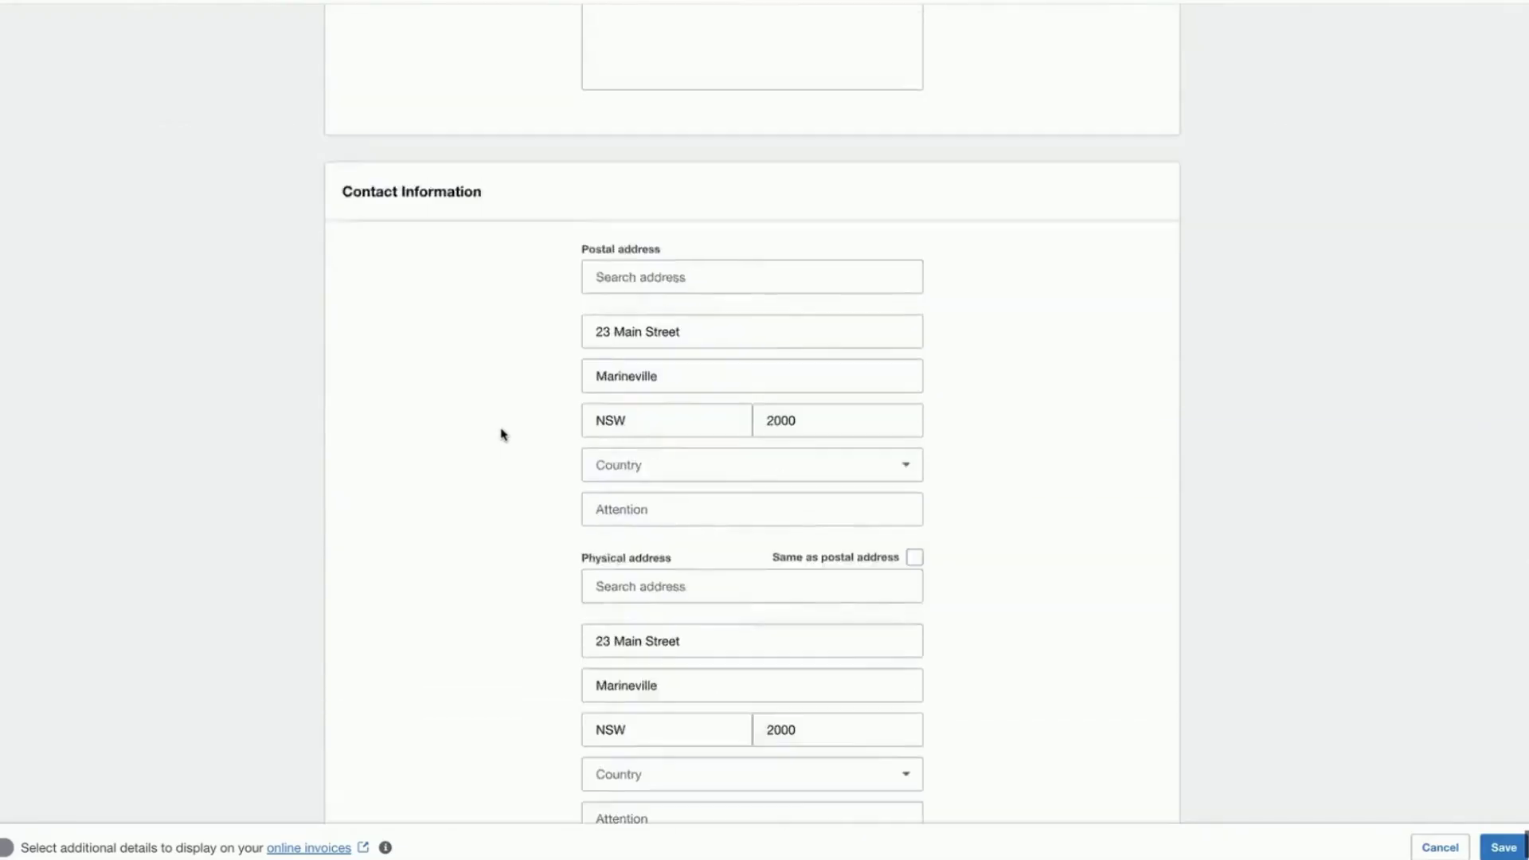
{"action": "scroll", "coordinate": [501, 435], "scroll_direction": "up", "scroll_amount": 5}
{"action": "scroll", "coordinate": [500, 435], "scroll_direction": "up", "scroll_amount": 2}
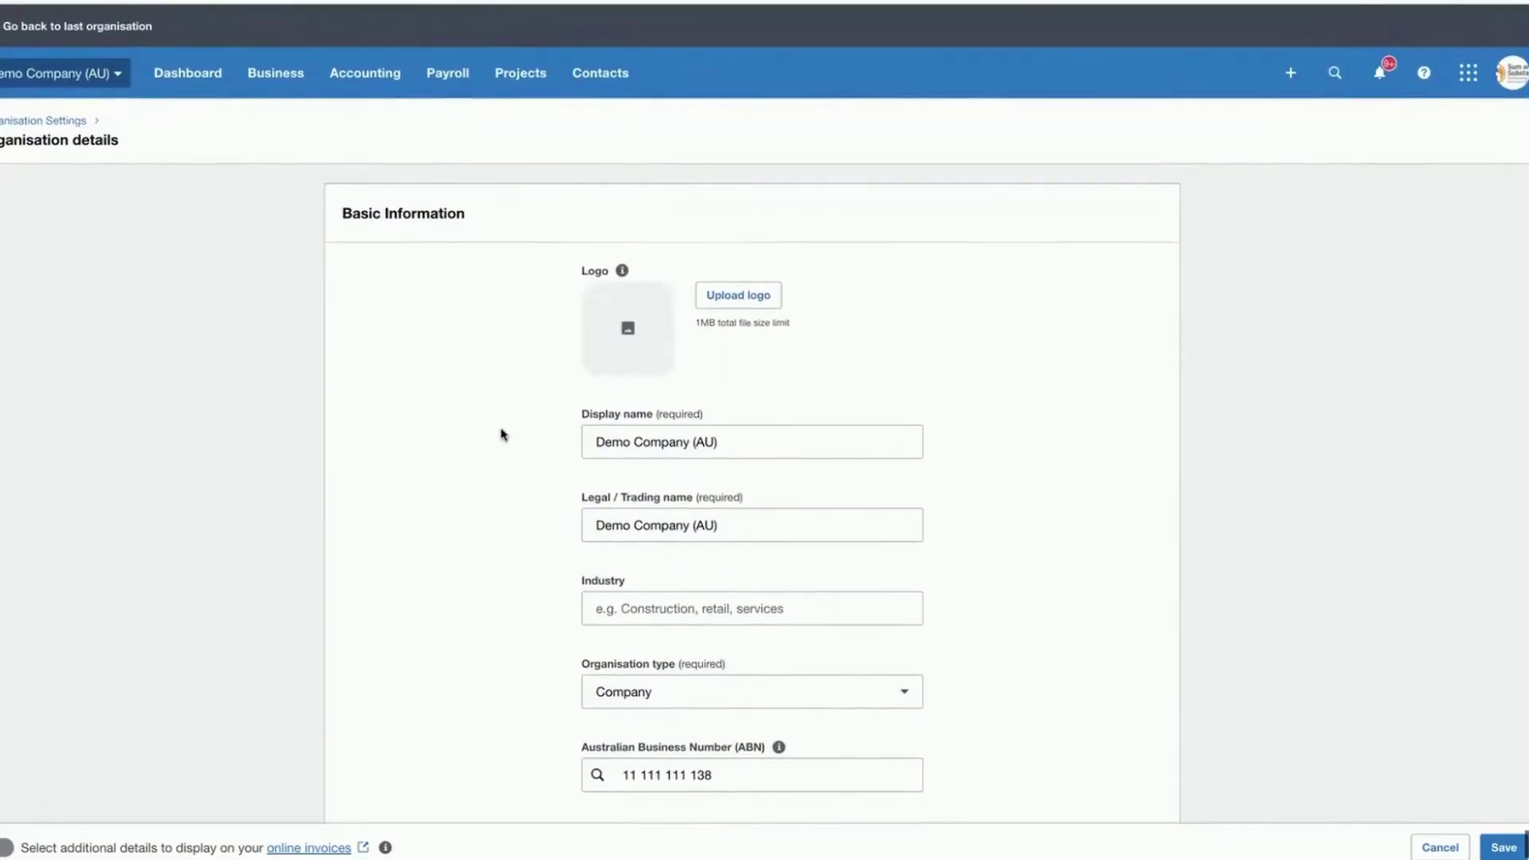
- Confirm the organisation details in Single Touch Payroll settings to reach the ATO connection step
{"action": "left_click", "coordinate": [62, 79]}
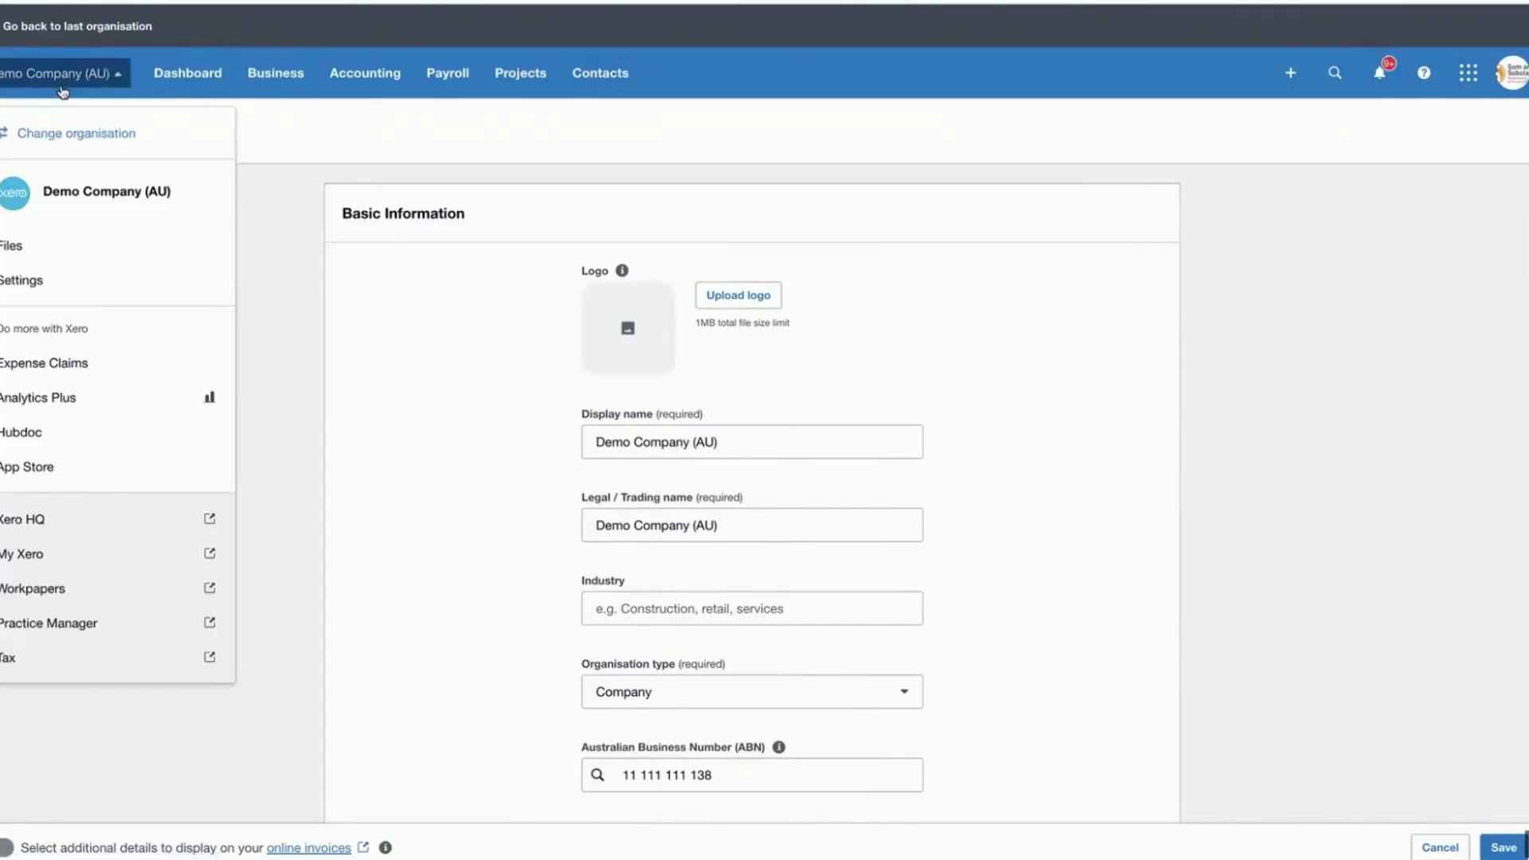
{"action": "left_click", "coordinate": [69, 281]}
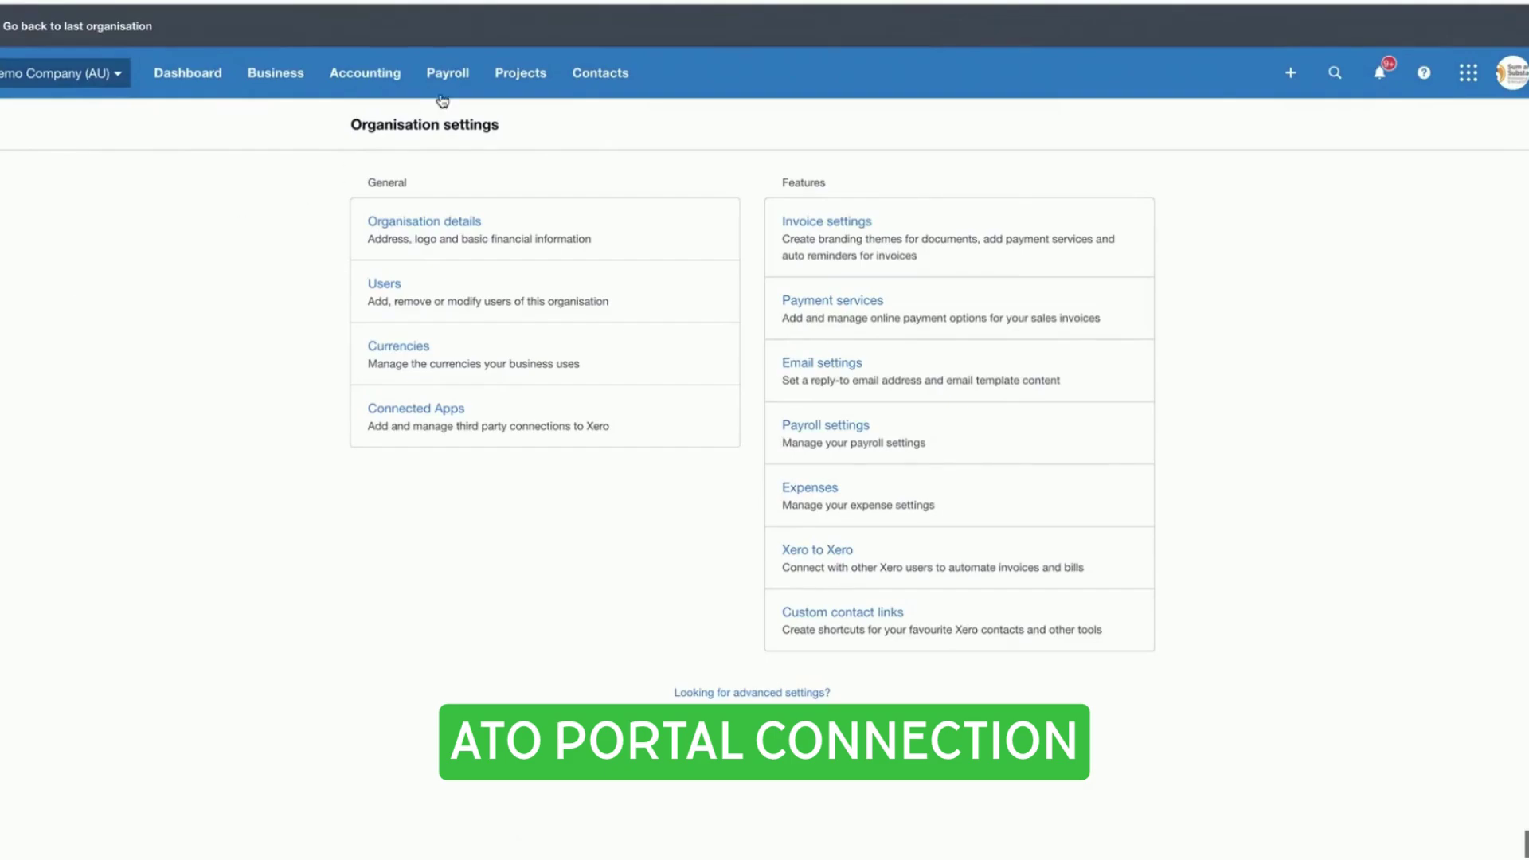
{"action": "left_click", "coordinate": [440, 96]}
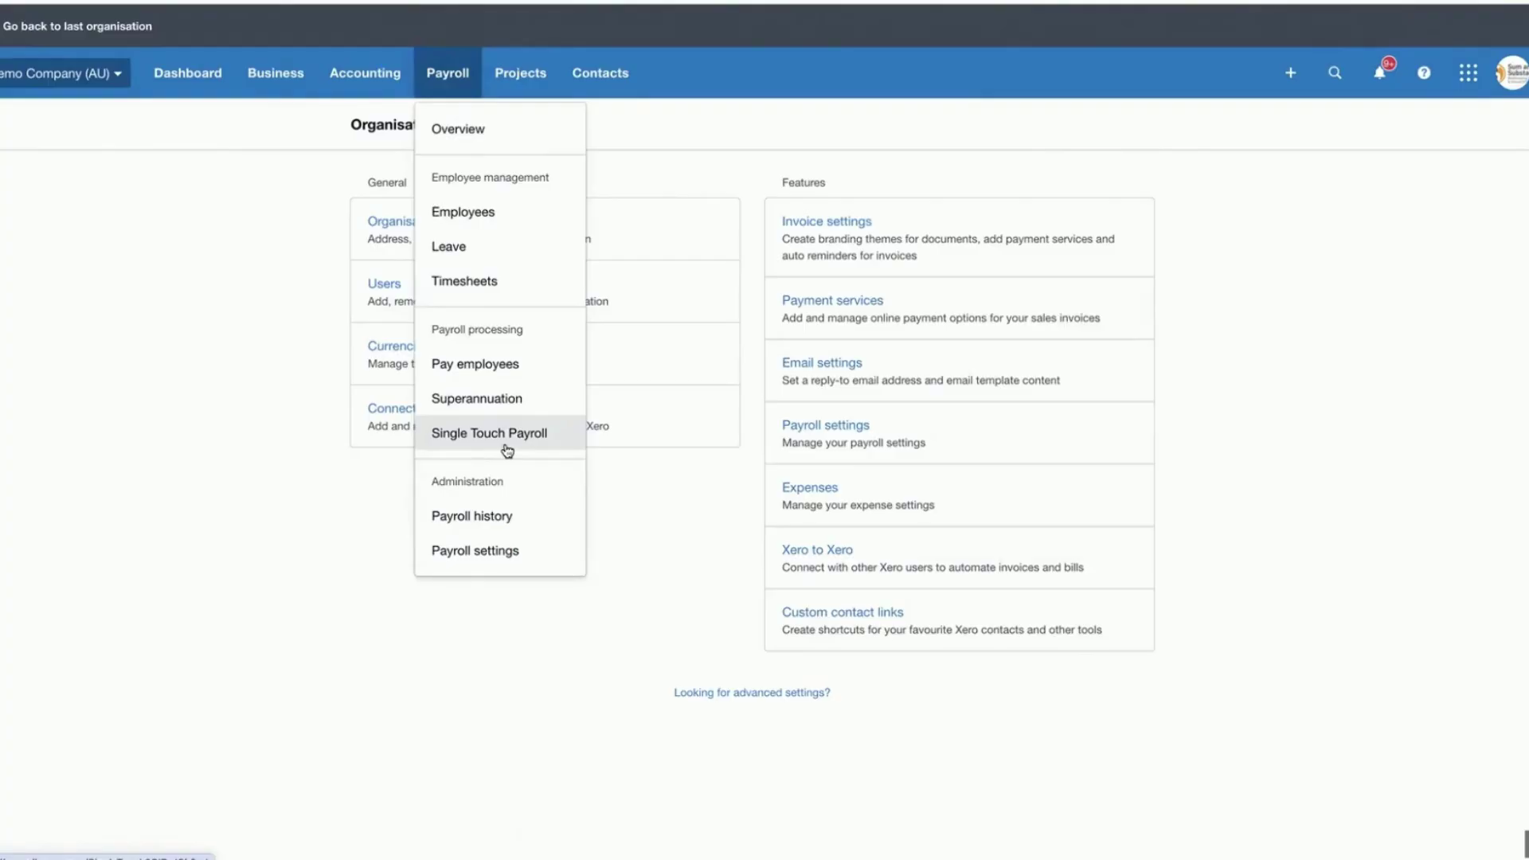
{"action": "left_click", "coordinate": [507, 437]}
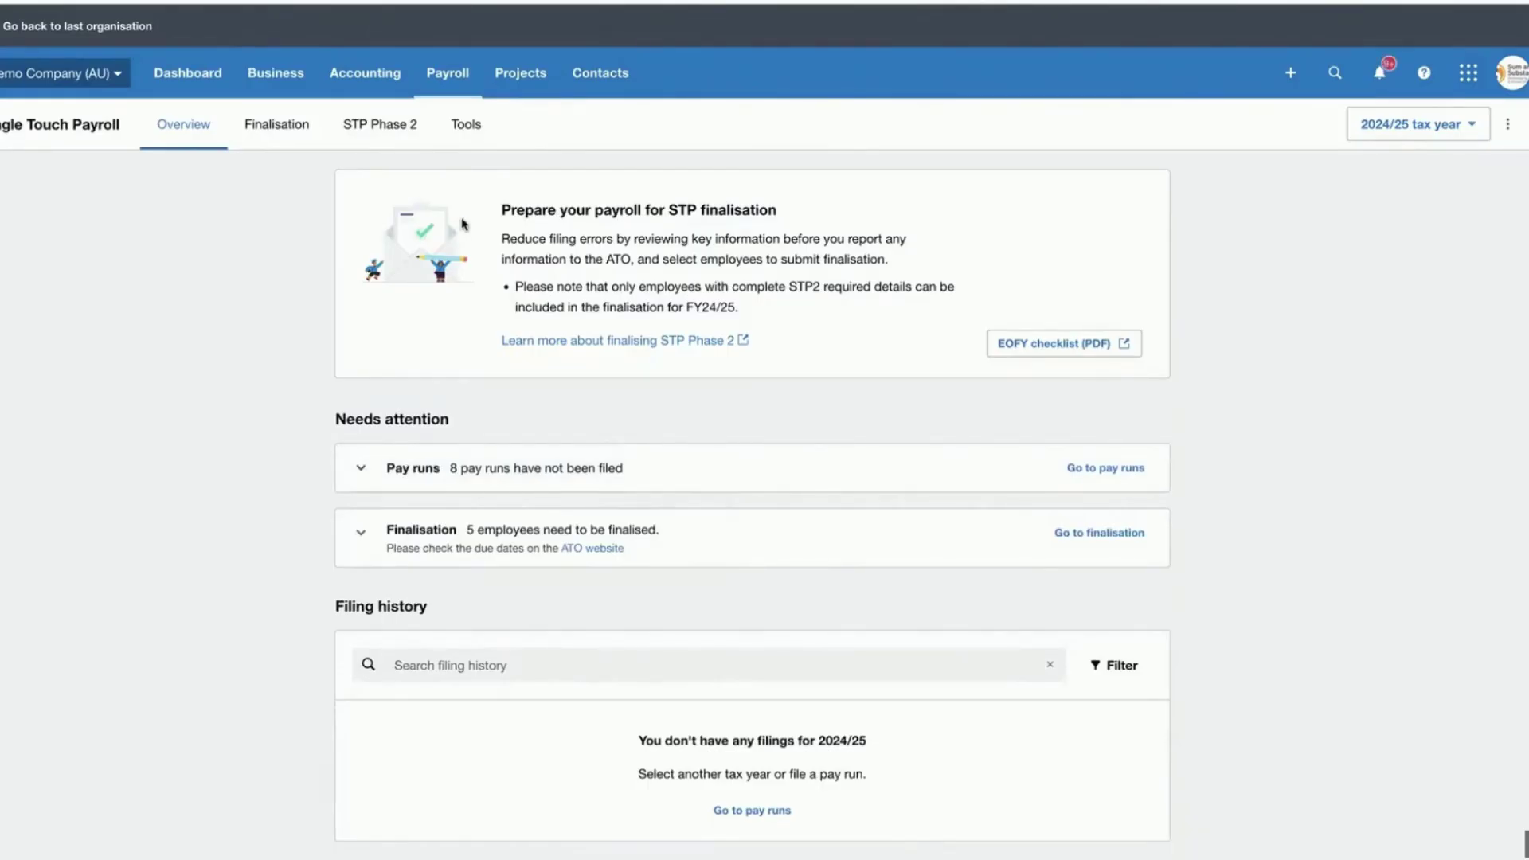
{"action": "left_click", "coordinate": [1508, 138]}
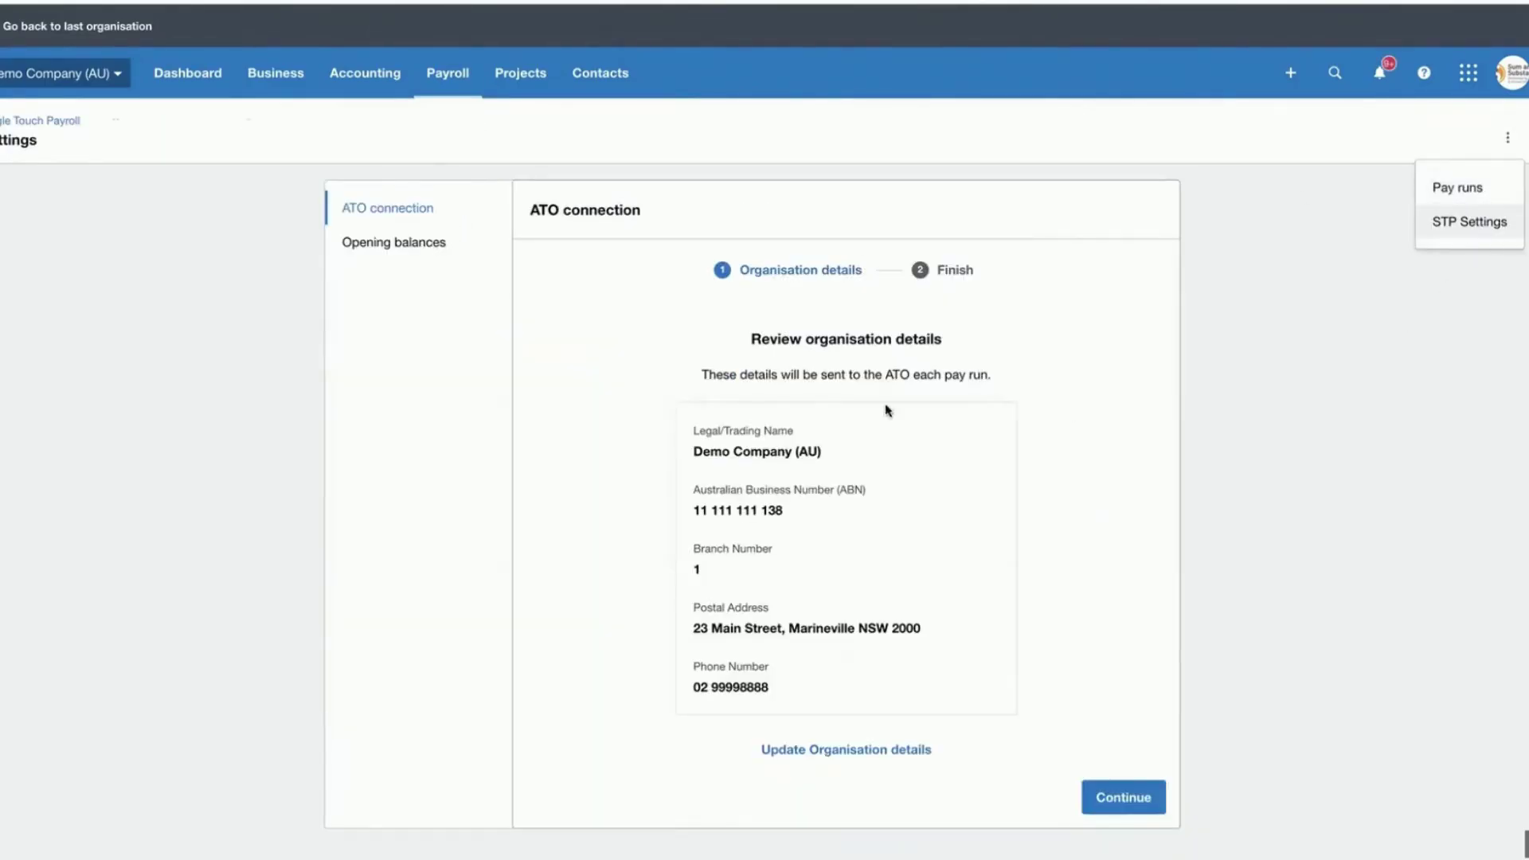
{"action": "left_click", "coordinate": [1124, 798]}
{"action": "scroll", "coordinate": [1130, 758], "scroll_direction": "down", "scroll_amount": 3}
{"action": "scroll", "coordinate": [1131, 757], "scroll_direction": "up", "scroll_amount": 3}
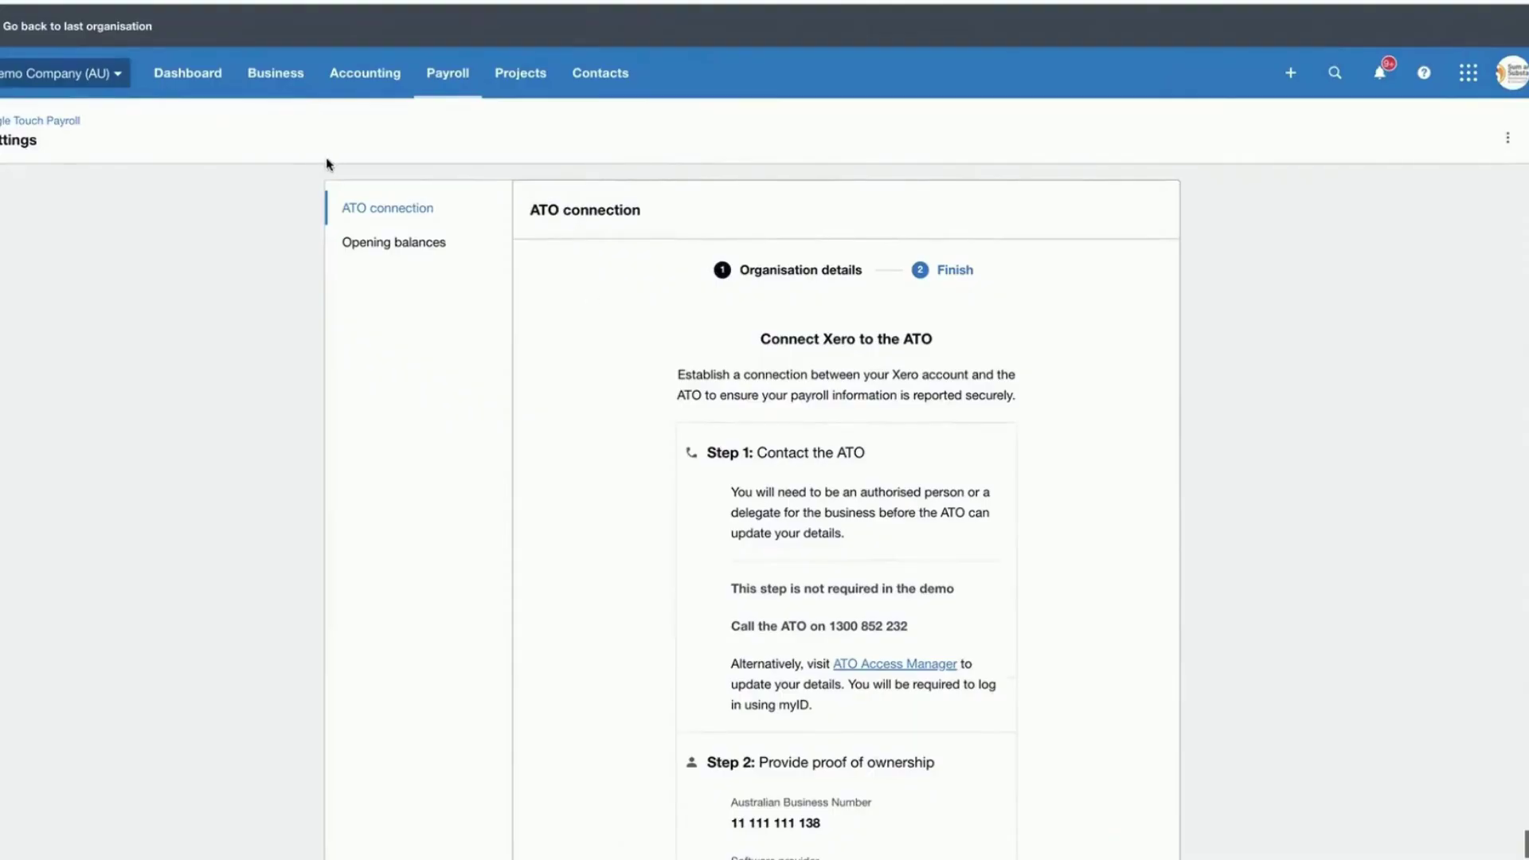
- Change the tax-exempt allowance pay item's allowance type to Laundry
{"action": "left_click", "coordinate": [51, 79]}
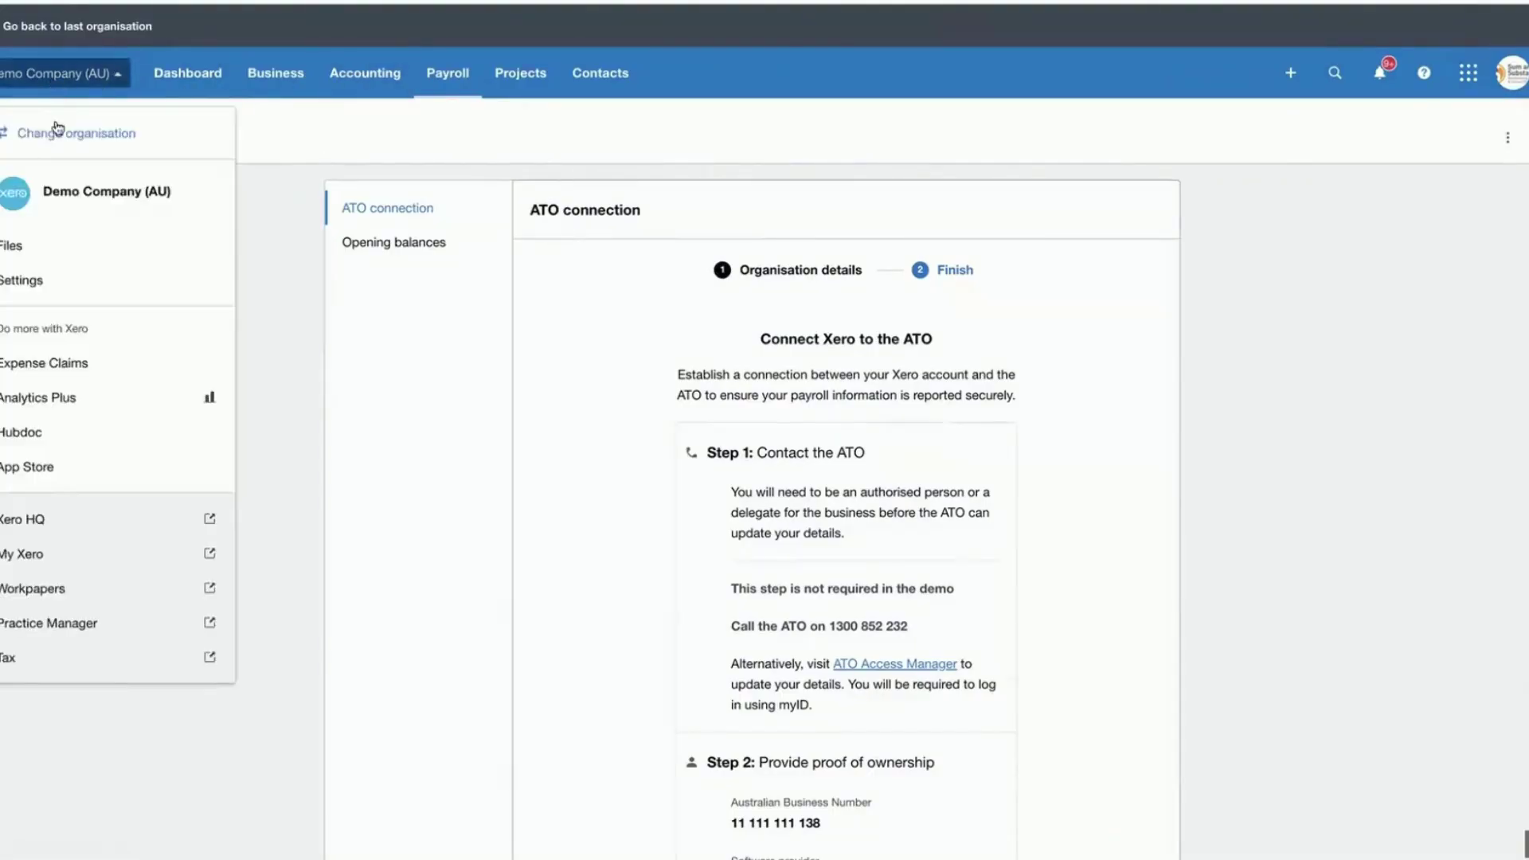
{"action": "left_click", "coordinate": [44, 284]}
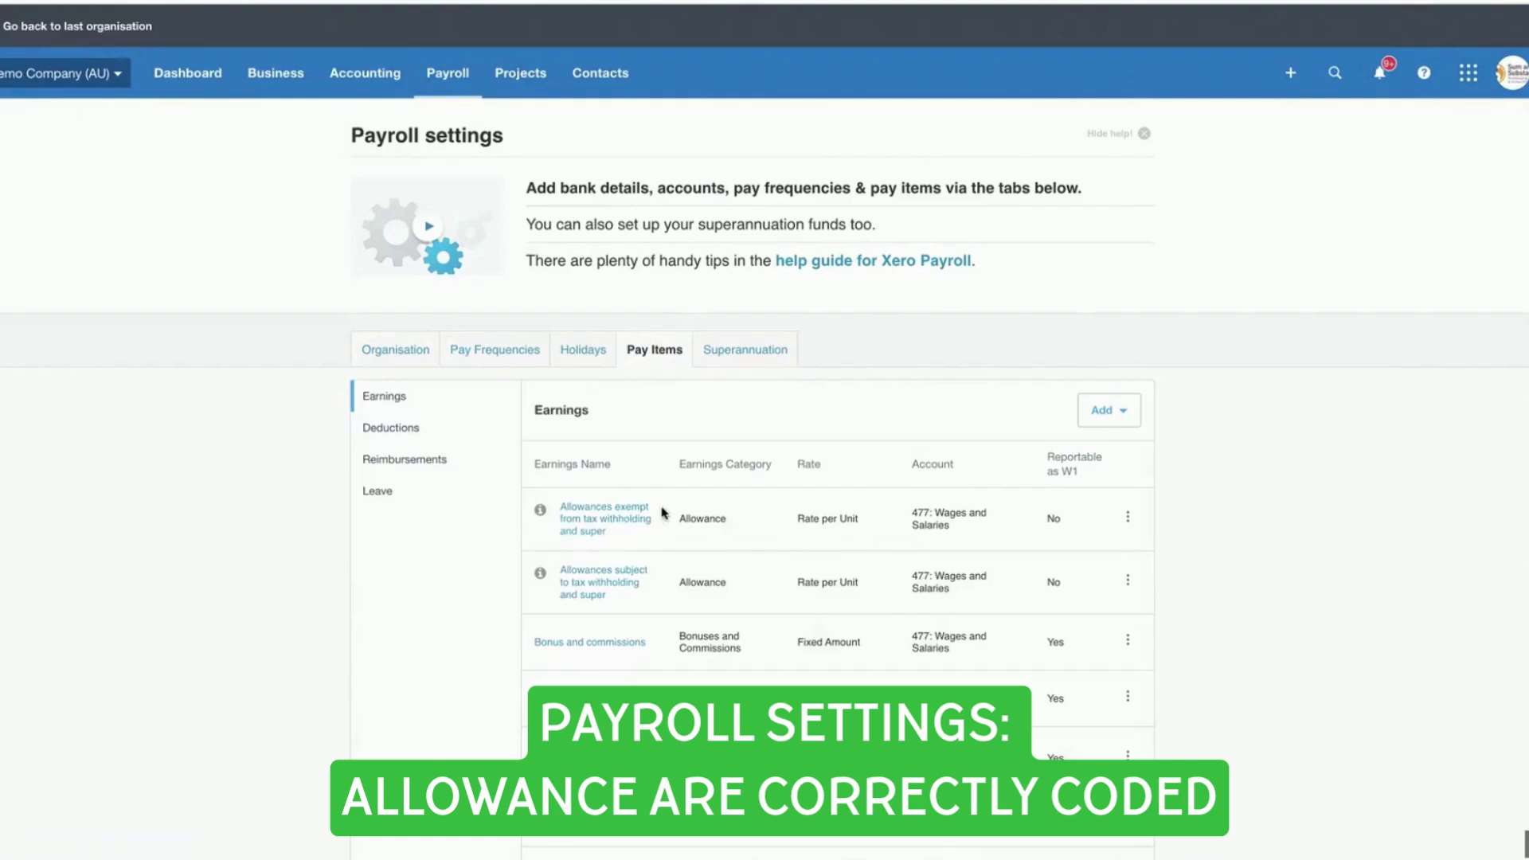
{"action": "scroll", "coordinate": [730, 539], "scroll_direction": "down", "scroll_amount": 1}
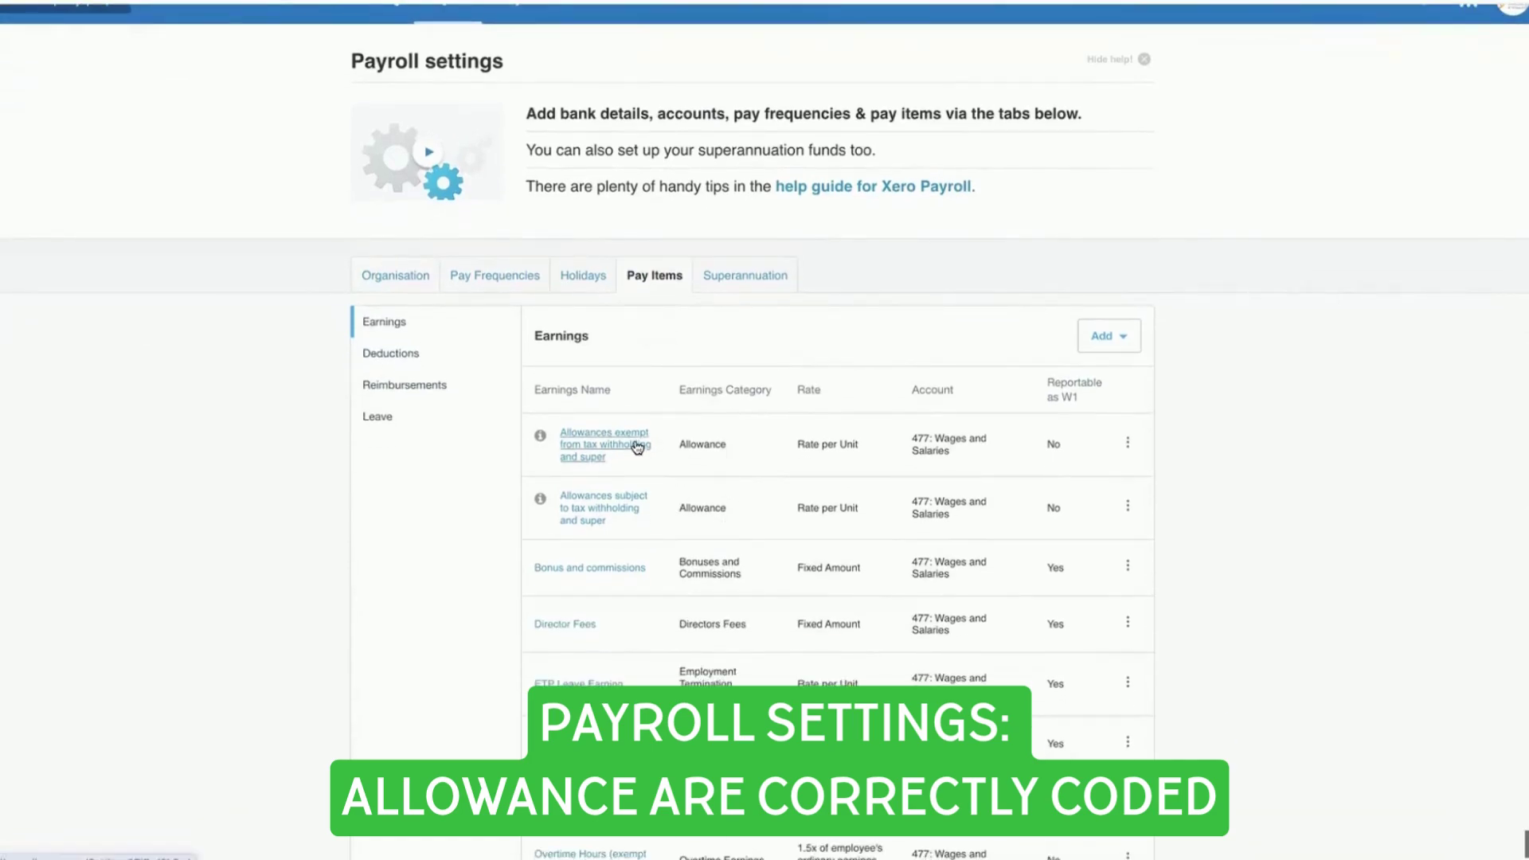
{"action": "left_click", "coordinate": [1126, 443]}
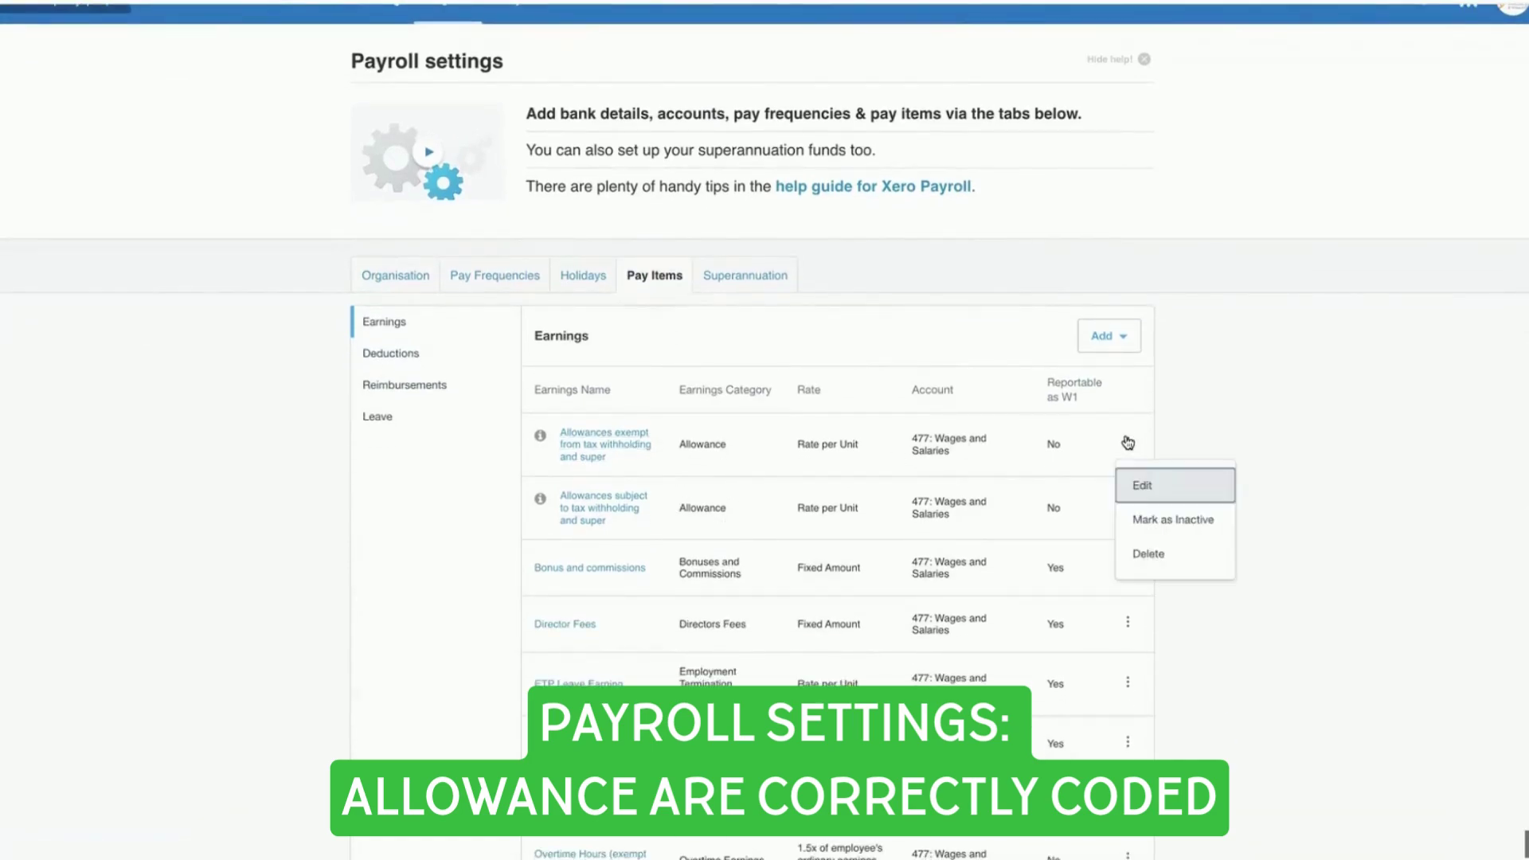
{"action": "left_click", "coordinate": [1131, 485]}
{"action": "left_click", "coordinate": [707, 377]}
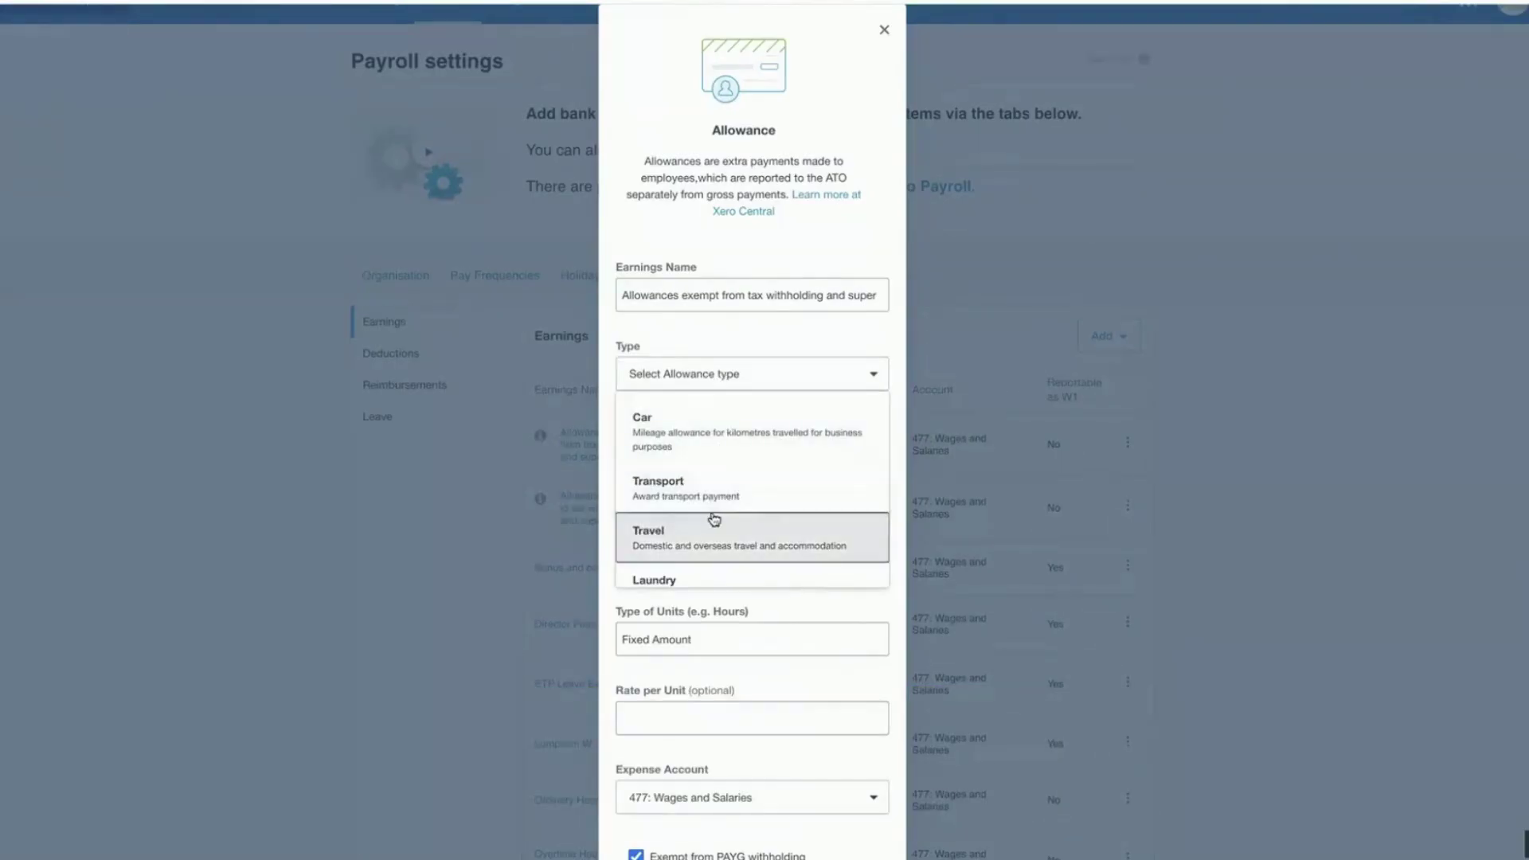
{"action": "scroll", "coordinate": [714, 513], "scroll_direction": "down", "scroll_amount": 2}
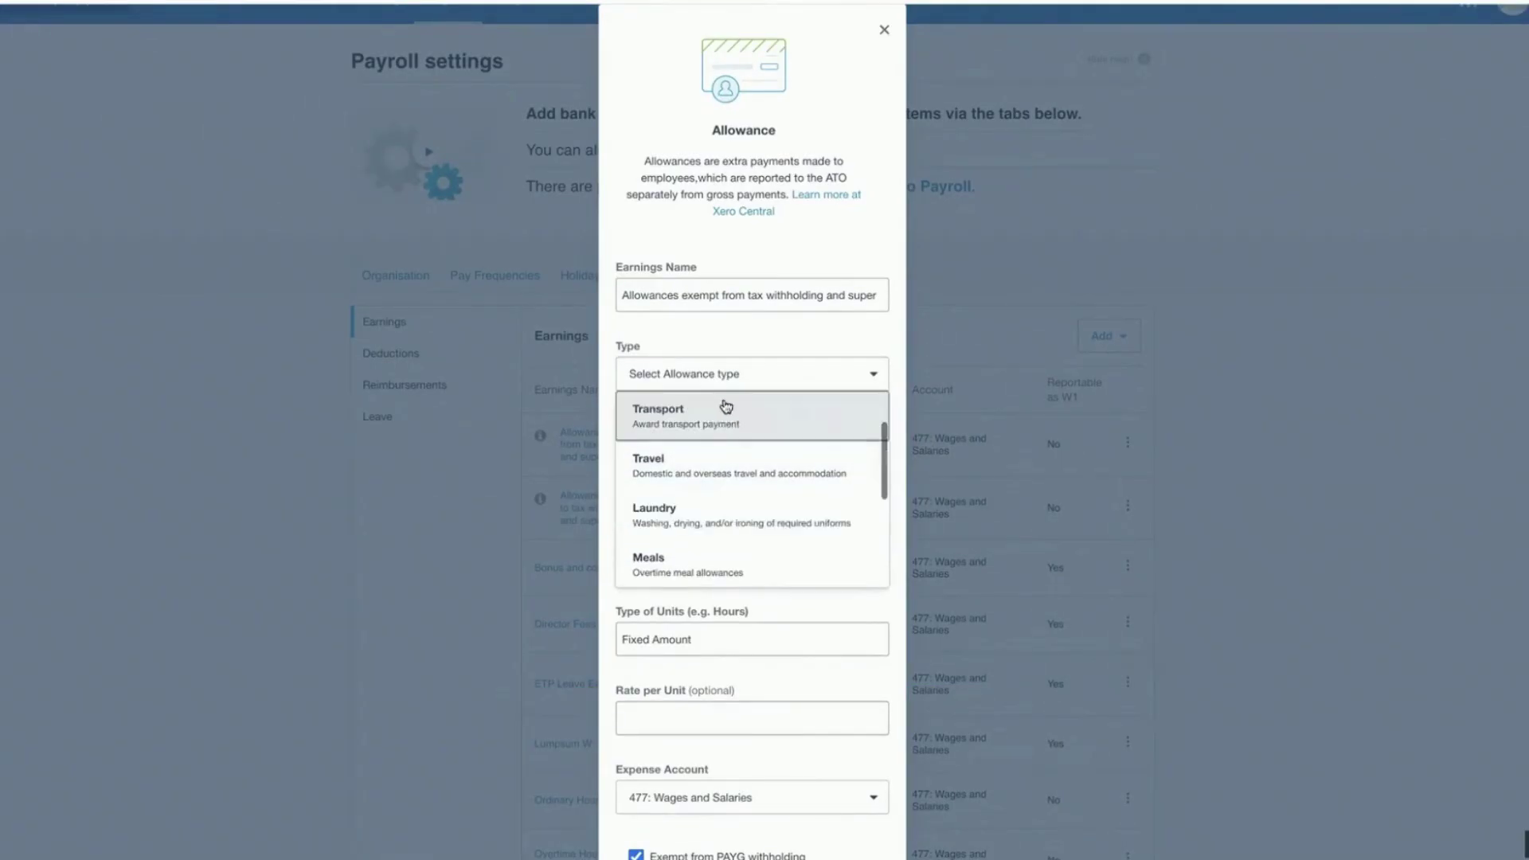
{"action": "scroll", "coordinate": [726, 453], "scroll_direction": "up", "scroll_amount": 1}
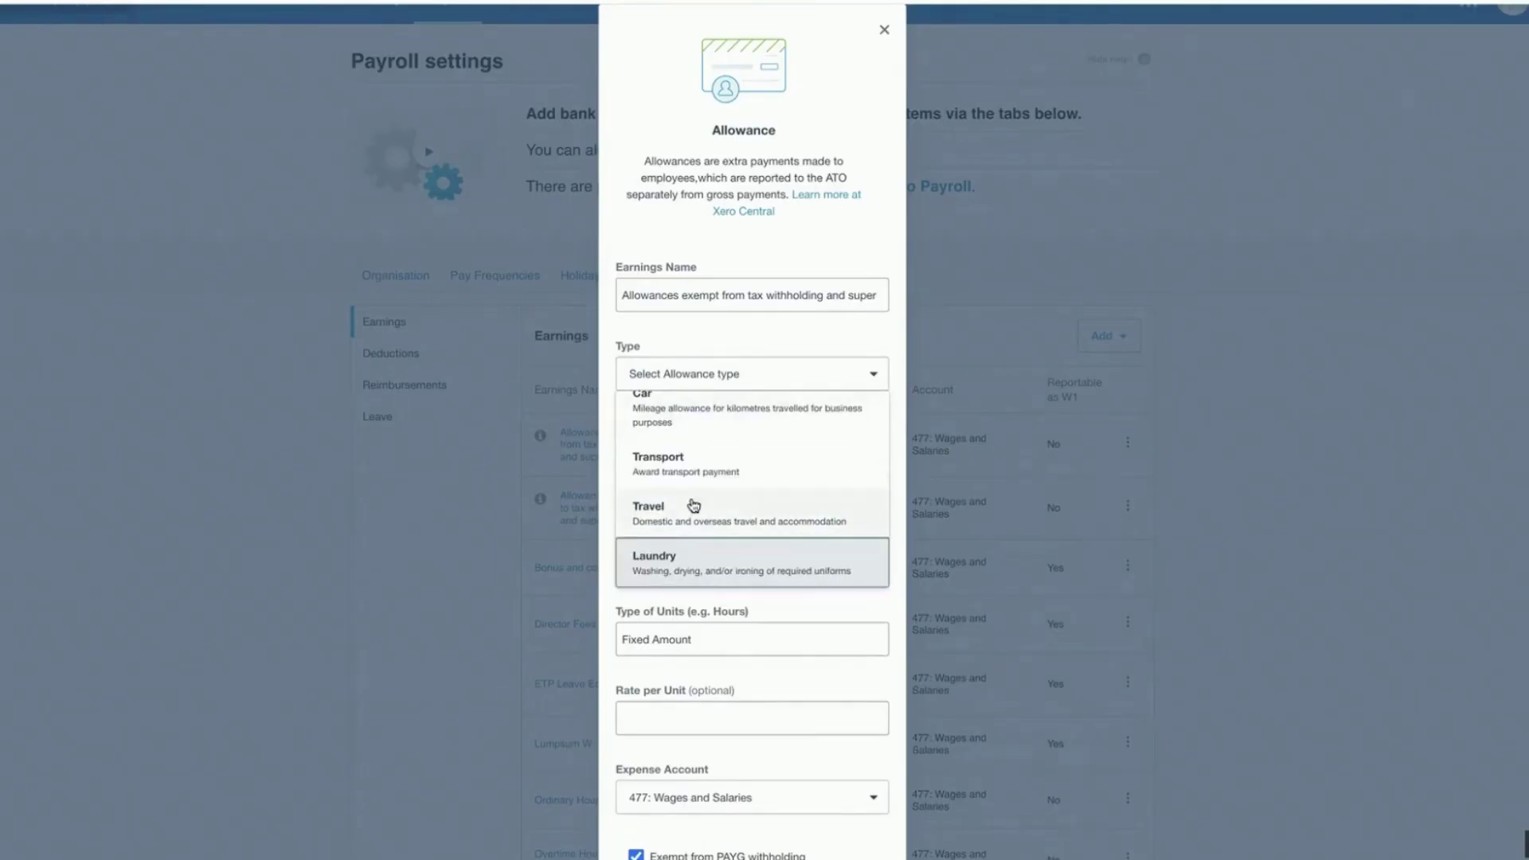
{"action": "scroll", "coordinate": [694, 505], "scroll_direction": "down", "scroll_amount": 2}
{"action": "left_click", "coordinate": [685, 470]}
{"action": "scroll", "coordinate": [776, 555], "scroll_direction": "down", "scroll_amount": 2}
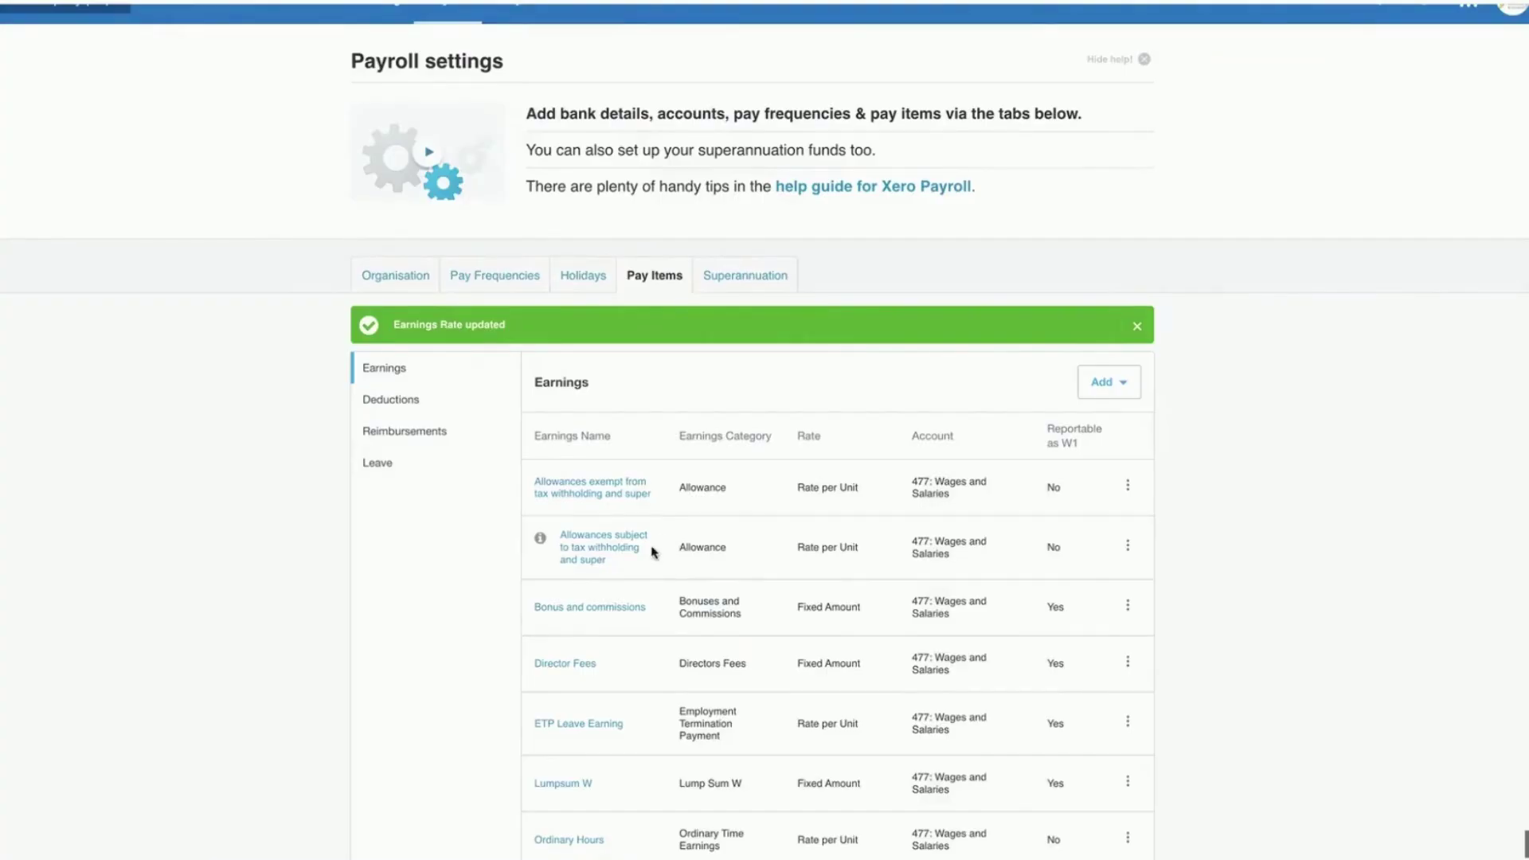
- Review the deduction, reimbursement and leave pay items
{"action": "left_click", "coordinate": [392, 400]}
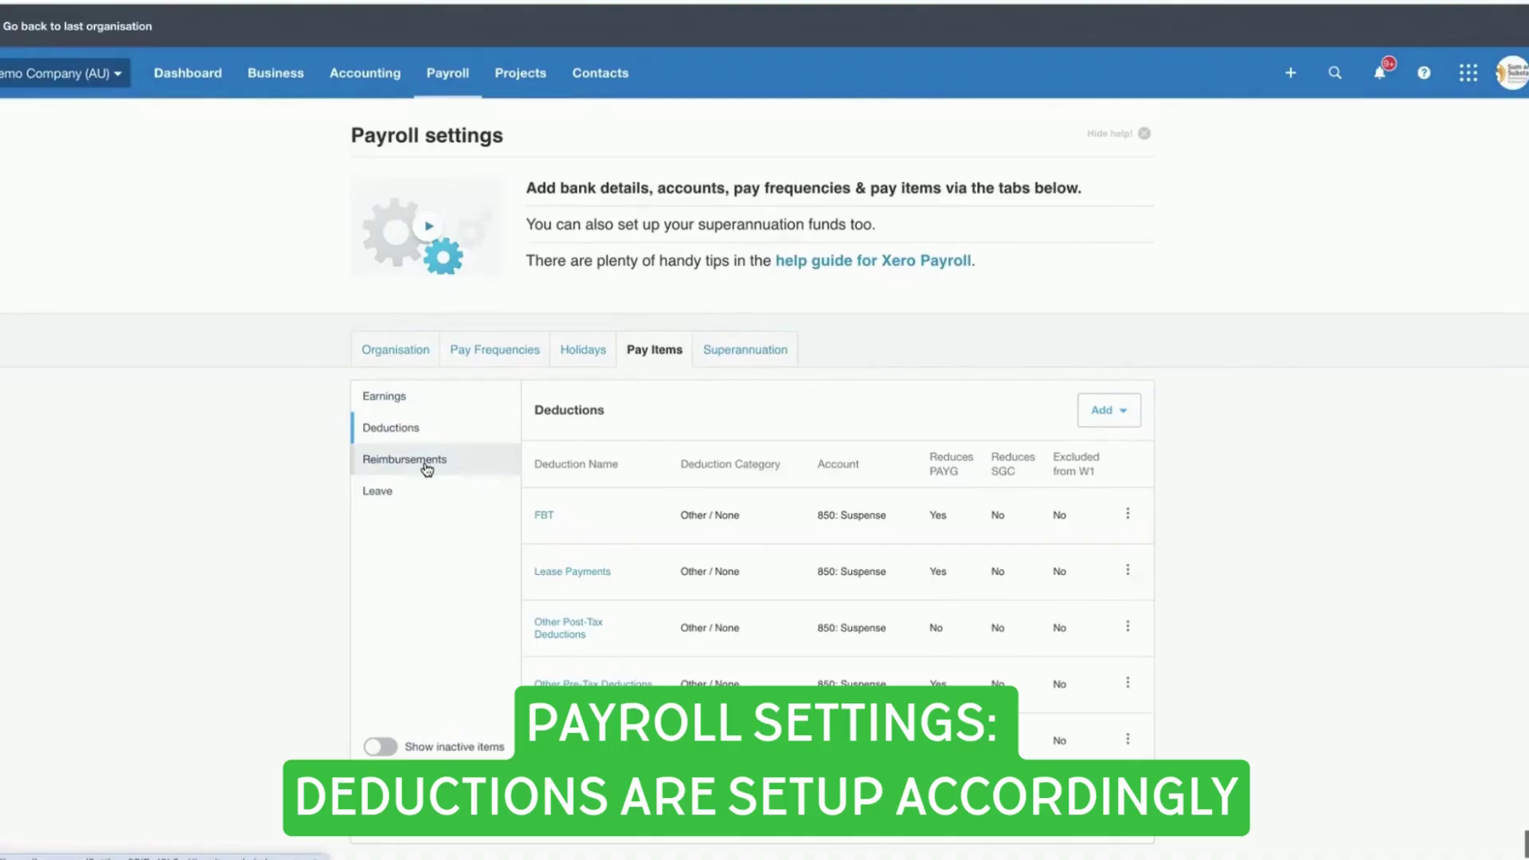
{"action": "left_click", "coordinate": [427, 467]}
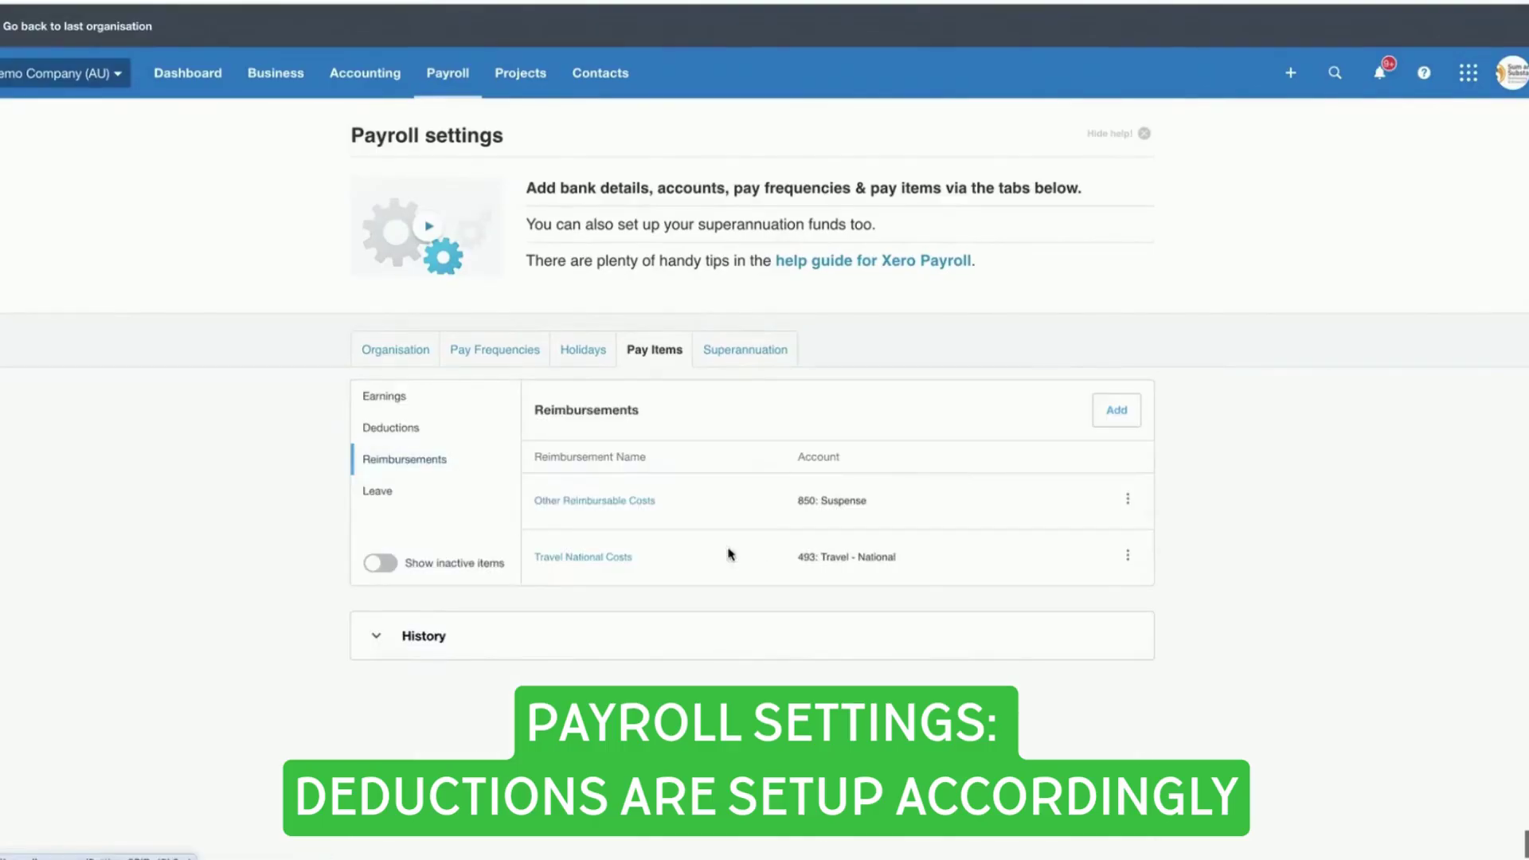
{"action": "left_click", "coordinate": [413, 507]}
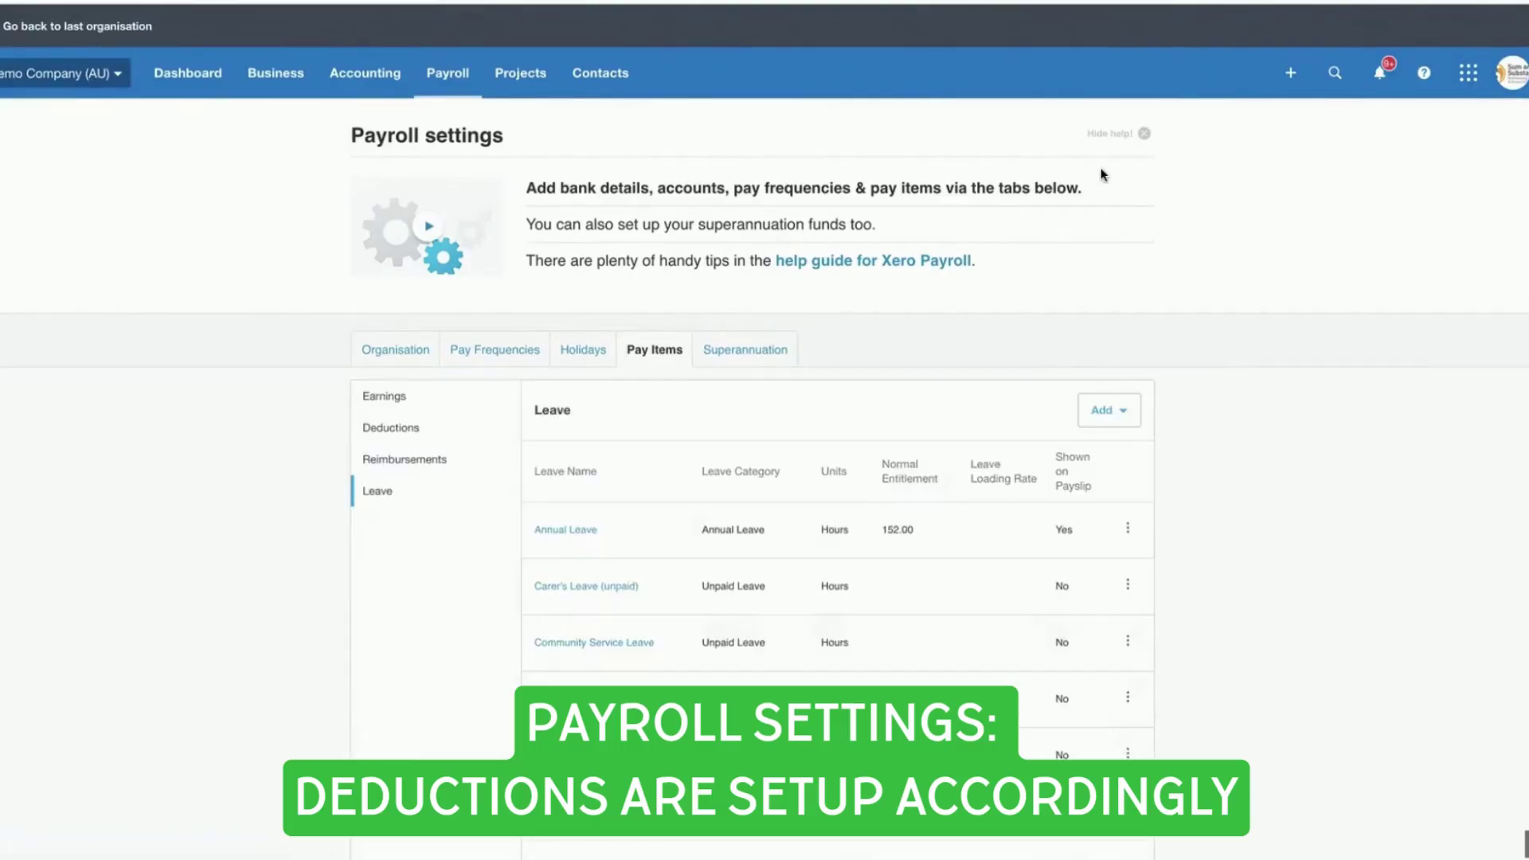
{"action": "left_click", "coordinate": [441, 86]}
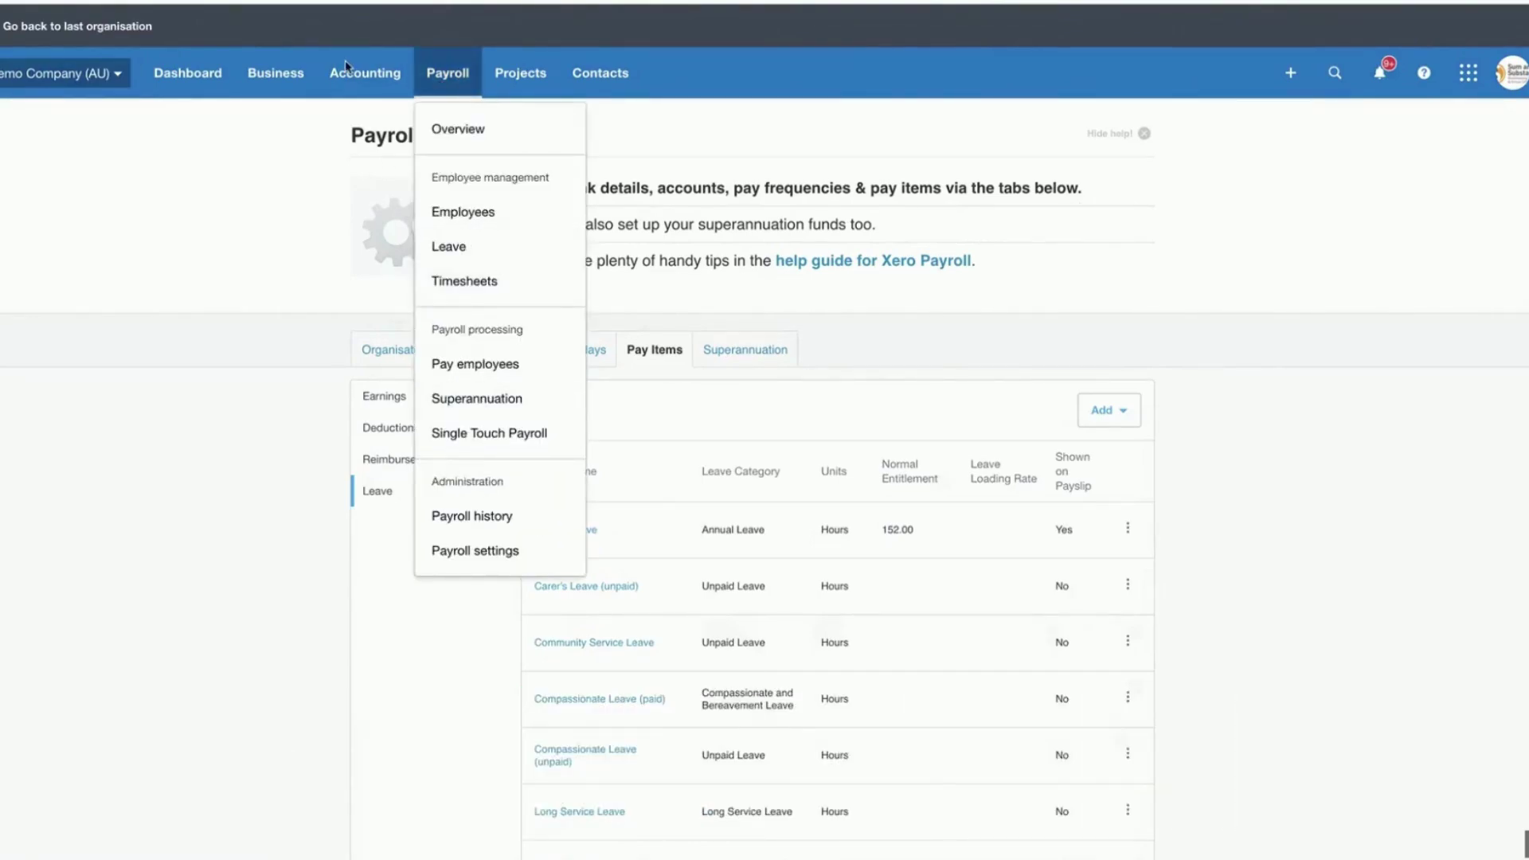
- Run the Balance Sheet report with the date set to 30 Jun 2025
{"action": "left_click", "coordinate": [354, 88]}
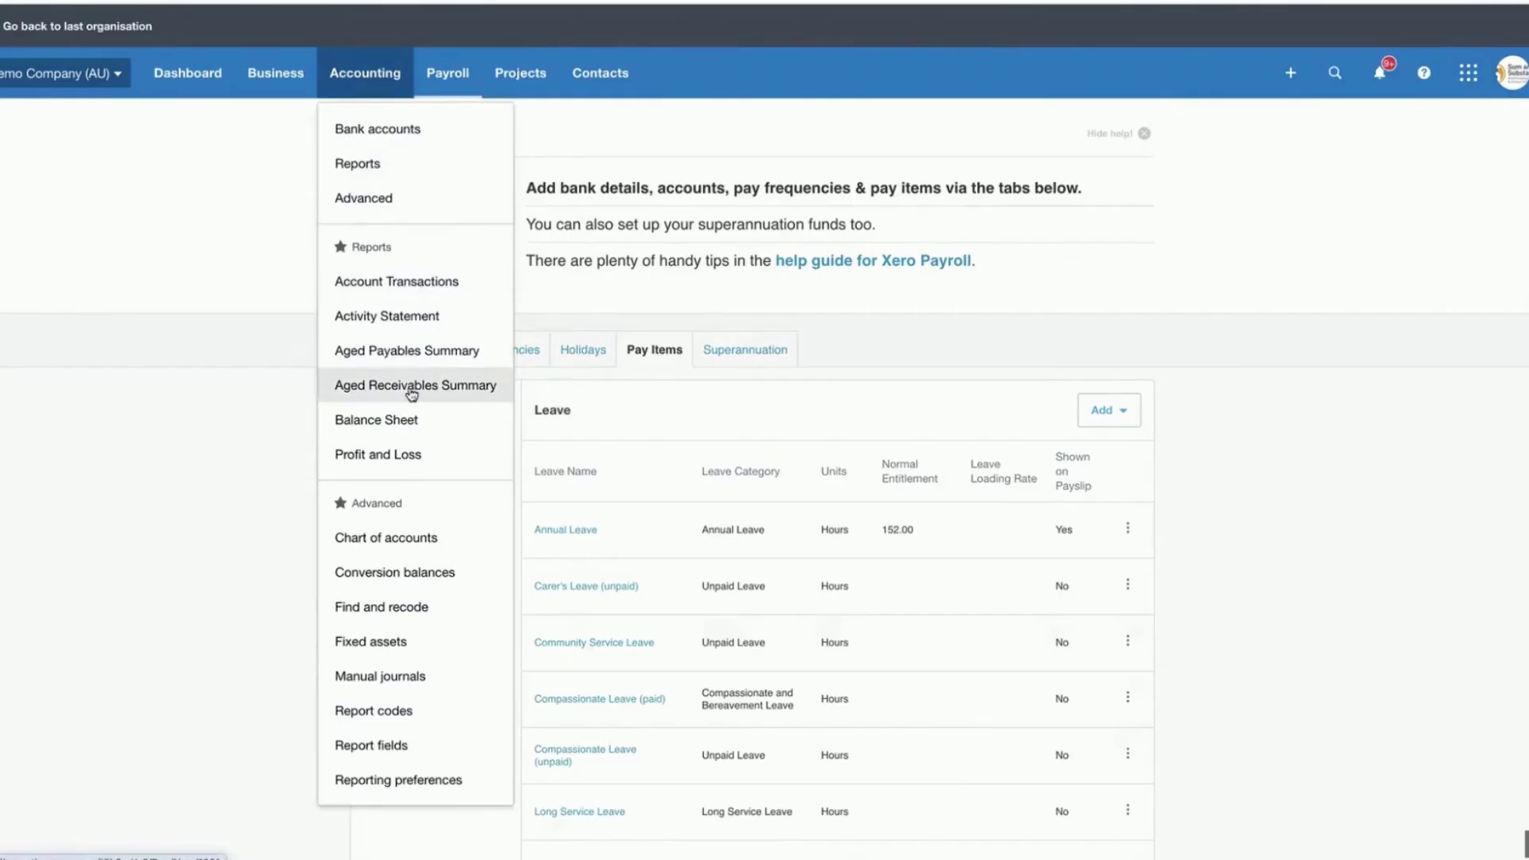
{"action": "left_click", "coordinate": [409, 427]}
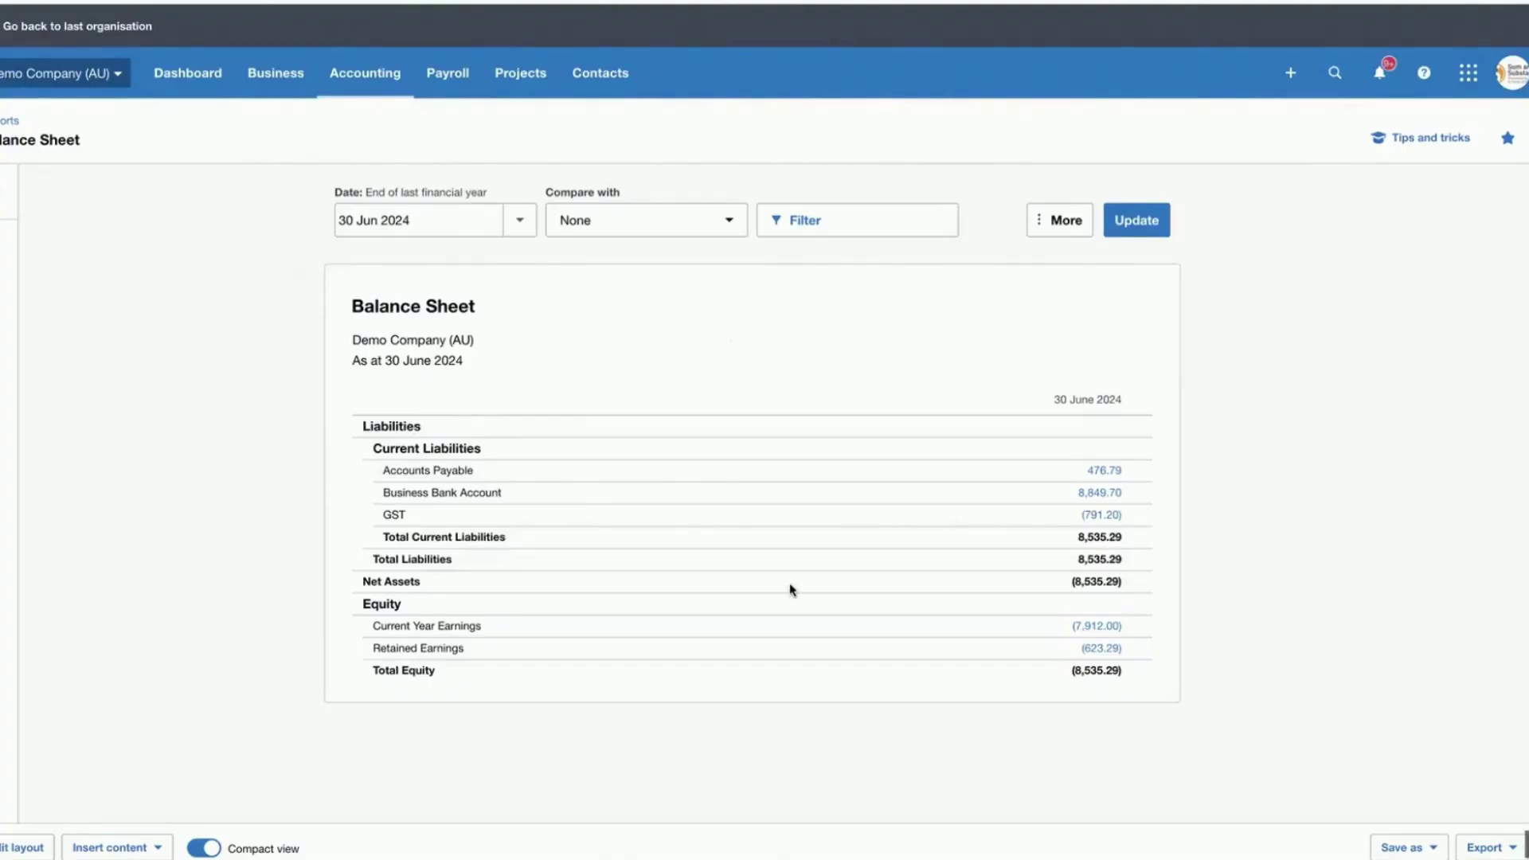
{"action": "left_click", "coordinate": [448, 227]}
{"action": "left_click", "coordinate": [506, 271]}
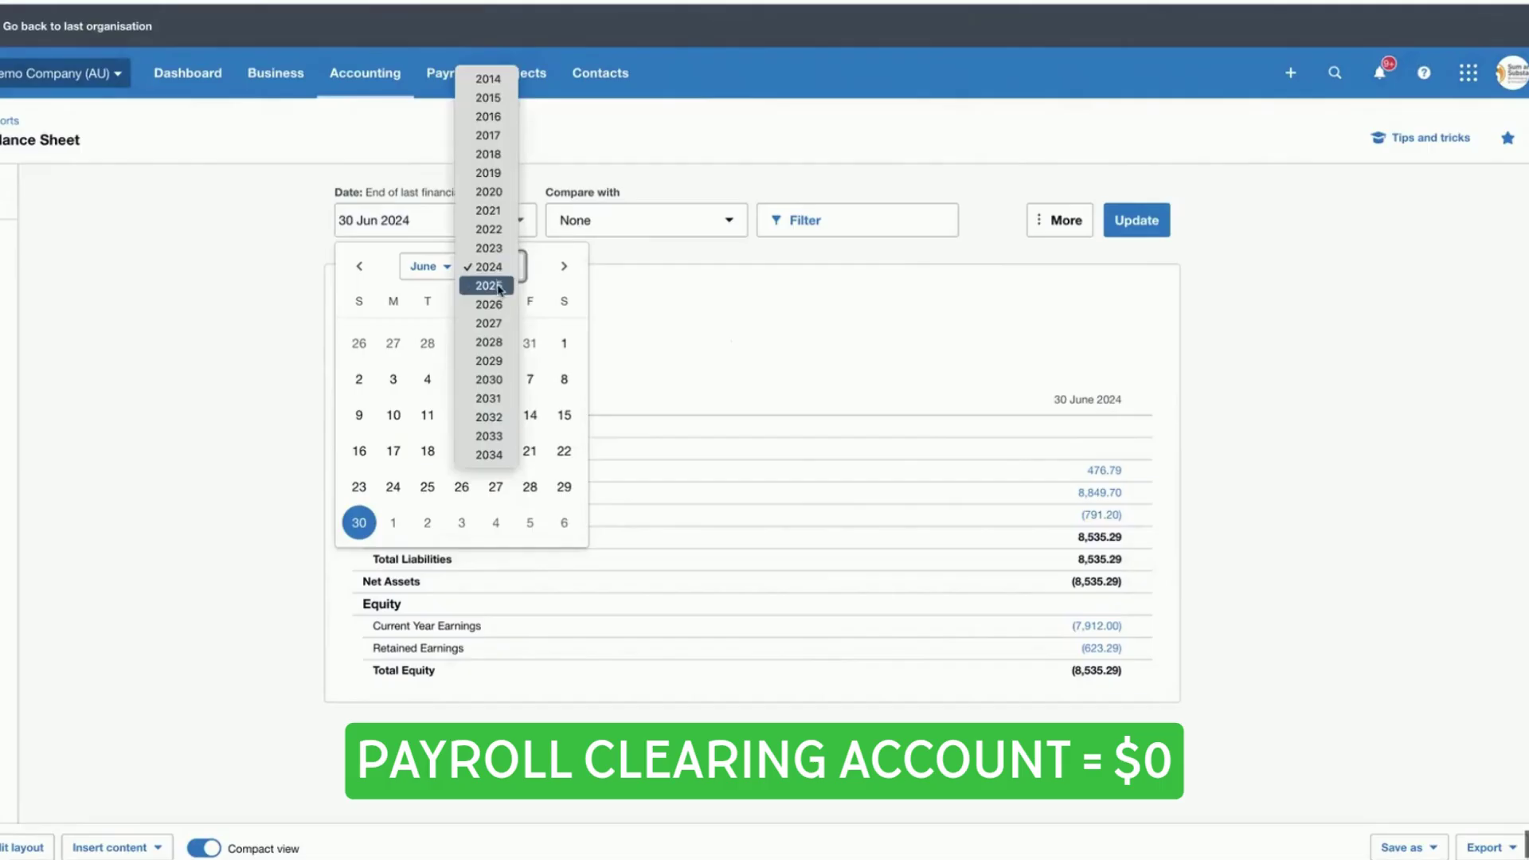
{"action": "left_click", "coordinate": [499, 290]}
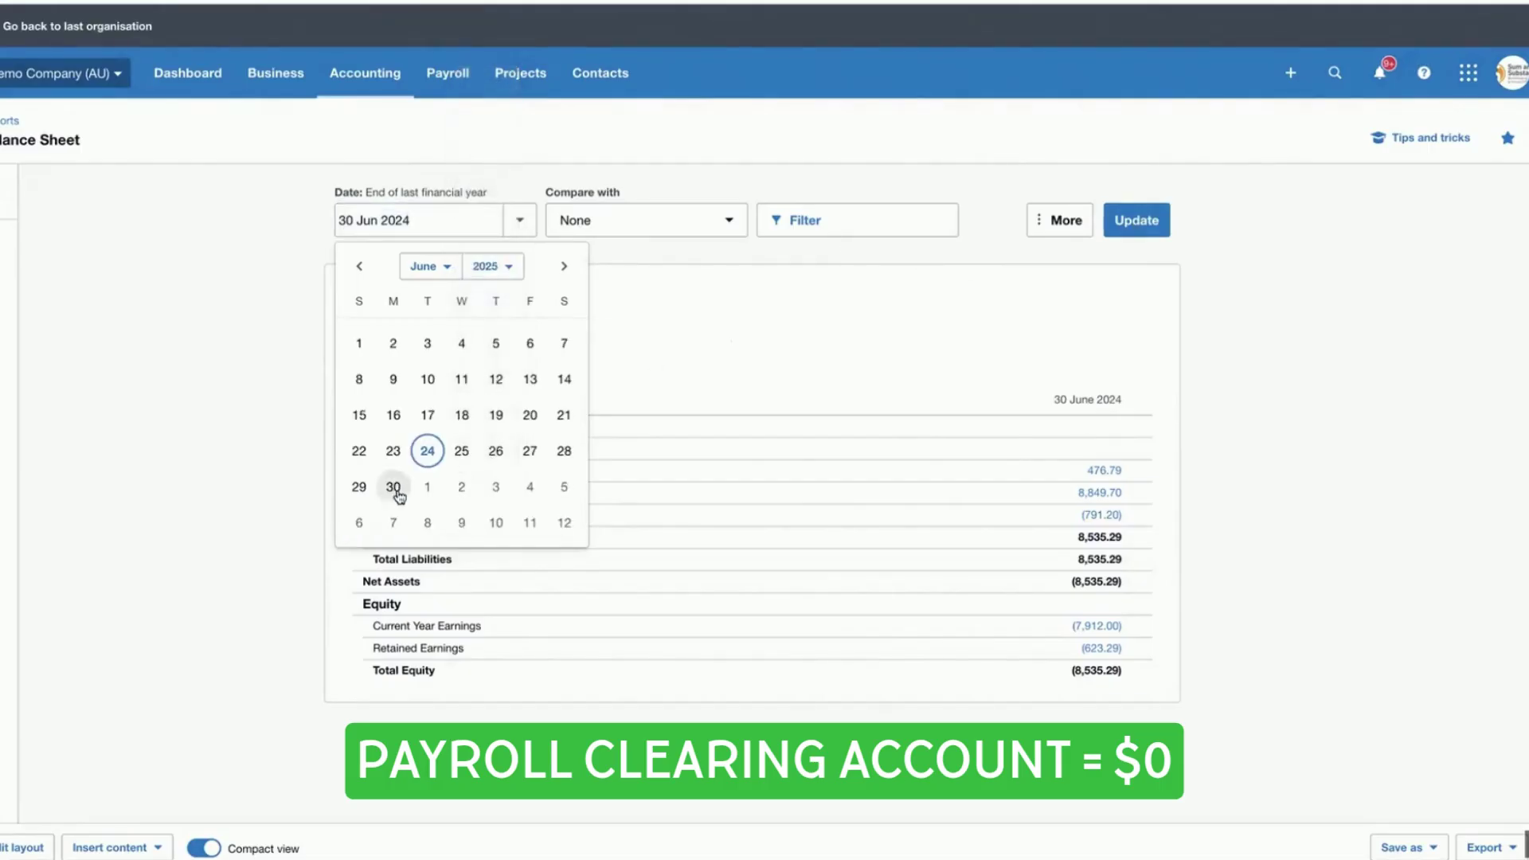
{"action": "left_click", "coordinate": [393, 488]}
{"action": "left_click", "coordinate": [1146, 222]}
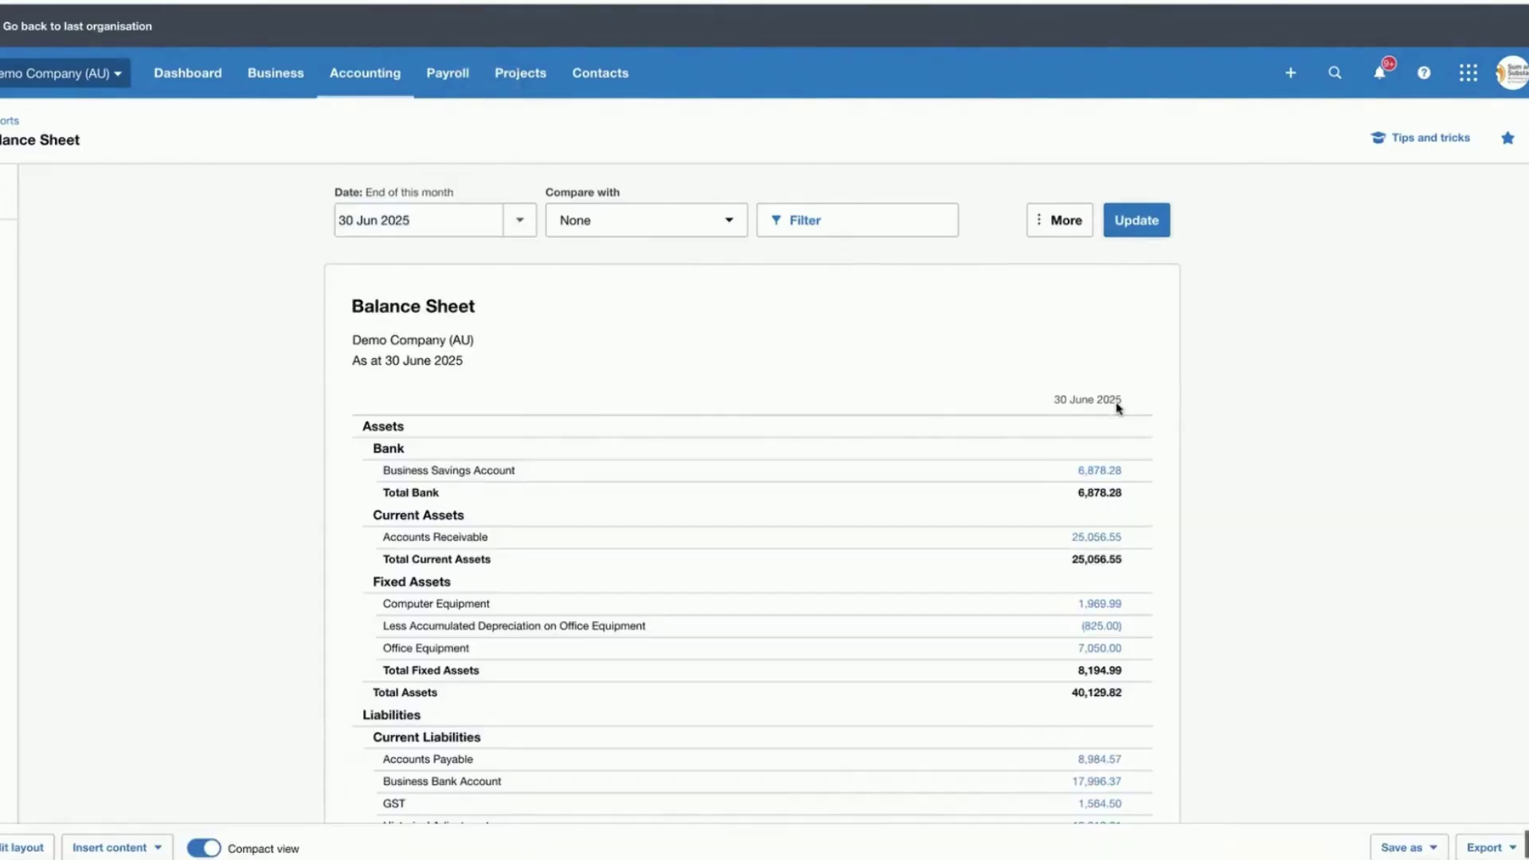
{"action": "scroll", "coordinate": [1102, 447], "scroll_direction": "down", "scroll_amount": 3}
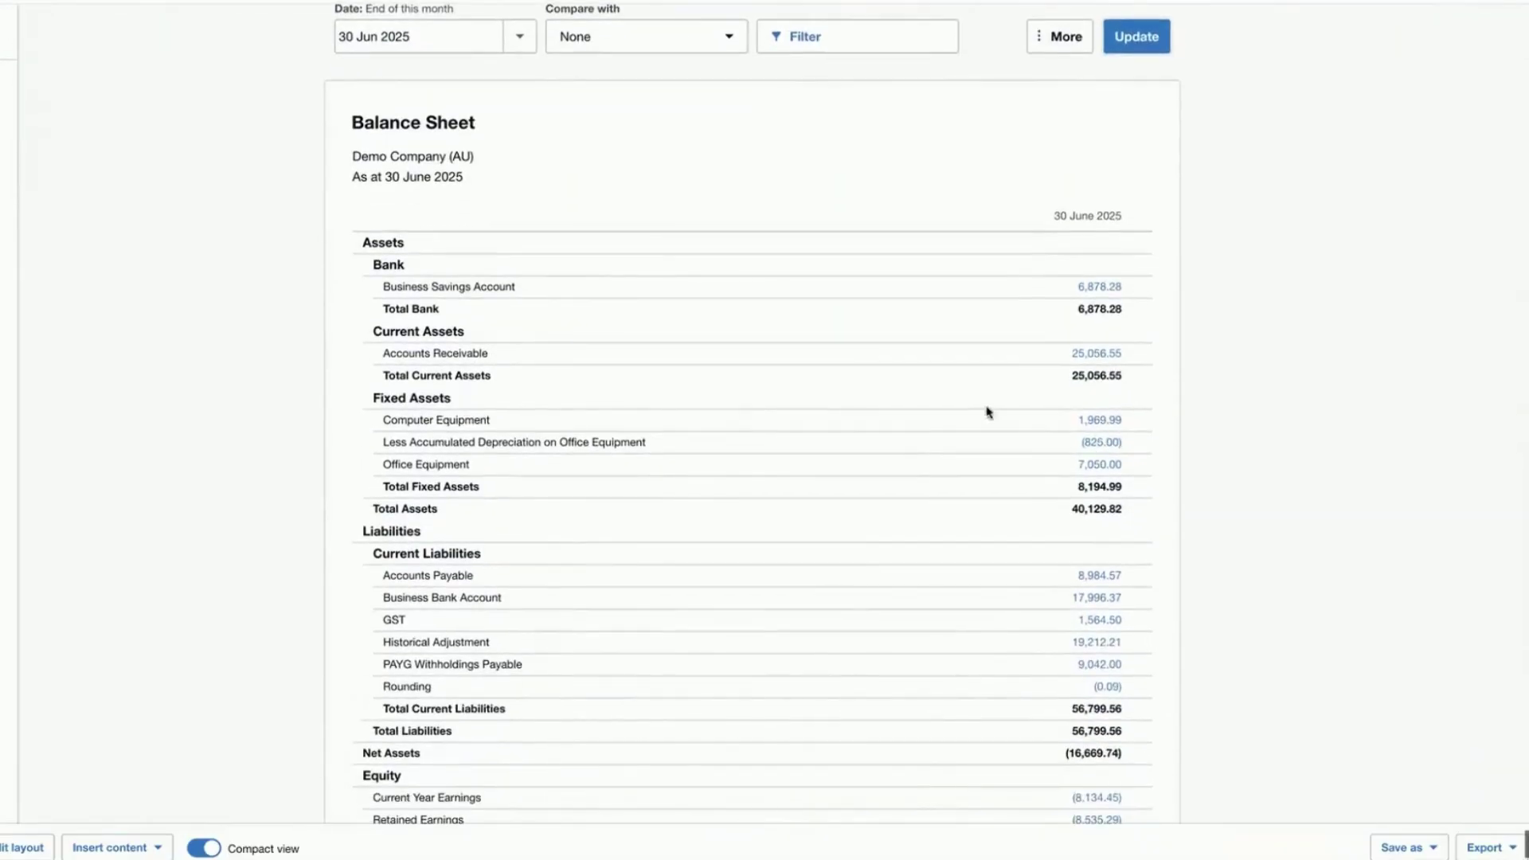